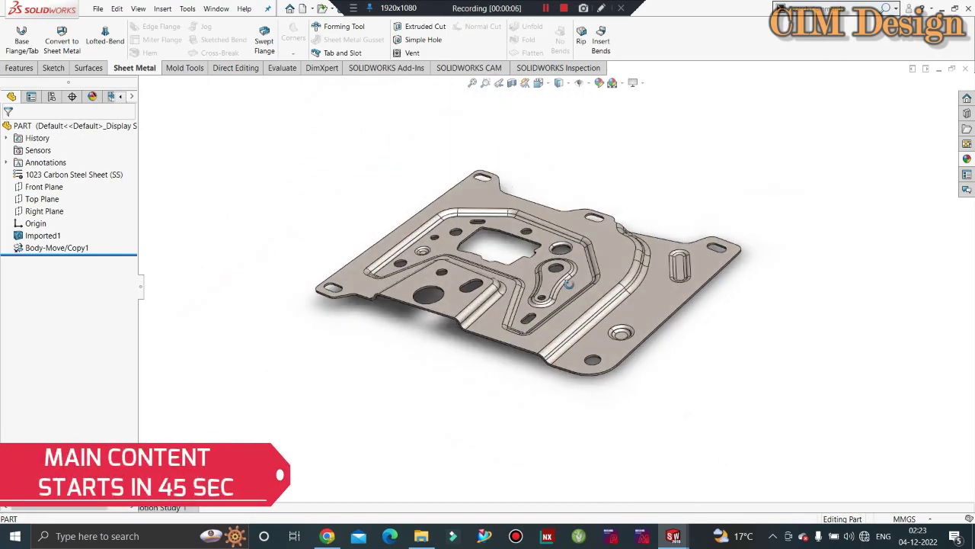
Orbit the plate, then reset it to the isometric view and fit it on screen.
{"action": "middle_click_drag", "start_coordinate": [569, 284], "coordinate": [529, 285]}
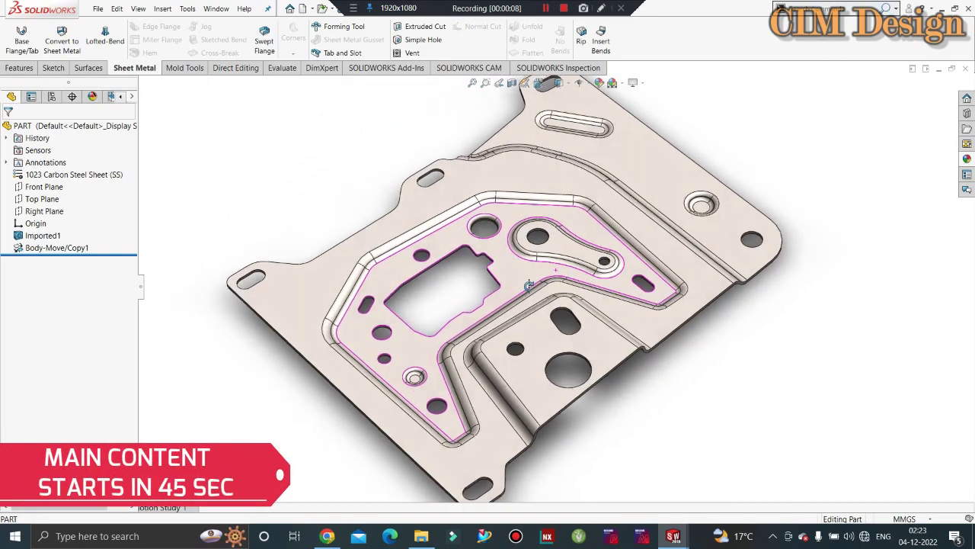
{"action": "scroll", "coordinate": [529, 286], "scroll_direction": "down", "scroll_amount": 3}
{"action": "mouse_move", "coordinate": [527, 329]}
{"action": "middle_mouse_down"}
{"action": "mouse_move", "coordinate": [553, 260]}
{"action": "mouse_move", "coordinate": [499, 297]}
{"action": "mouse_move", "coordinate": [499, 278]}
{"action": "mouse_move", "coordinate": [518, 344]}
{"action": "mouse_move", "coordinate": [521, 483]}
{"action": "mouse_move", "coordinate": [670, 331]}
{"action": "mouse_move", "coordinate": [653, 295]}
{"action": "mouse_move", "coordinate": [564, 275]}
{"action": "mouse_move", "coordinate": [531, 254]}
{"action": "mouse_move", "coordinate": [579, 213]}
{"action": "mouse_move", "coordinate": [573, 322]}
{"action": "mouse_move", "coordinate": [529, 193]}
{"action": "mouse_move", "coordinate": [631, 245]}
{"action": "mouse_move", "coordinate": [556, 249]}
{"action": "mouse_move", "coordinate": [705, 153]}
{"action": "mouse_move", "coordinate": [700, 217]}
{"action": "mouse_move", "coordinate": [716, 260]}
{"action": "middle_mouse_up"}
{"action": "scroll", "coordinate": [598, 301], "scroll_direction": "down", "scroll_amount": 3}
{"action": "key", "text": "space"}
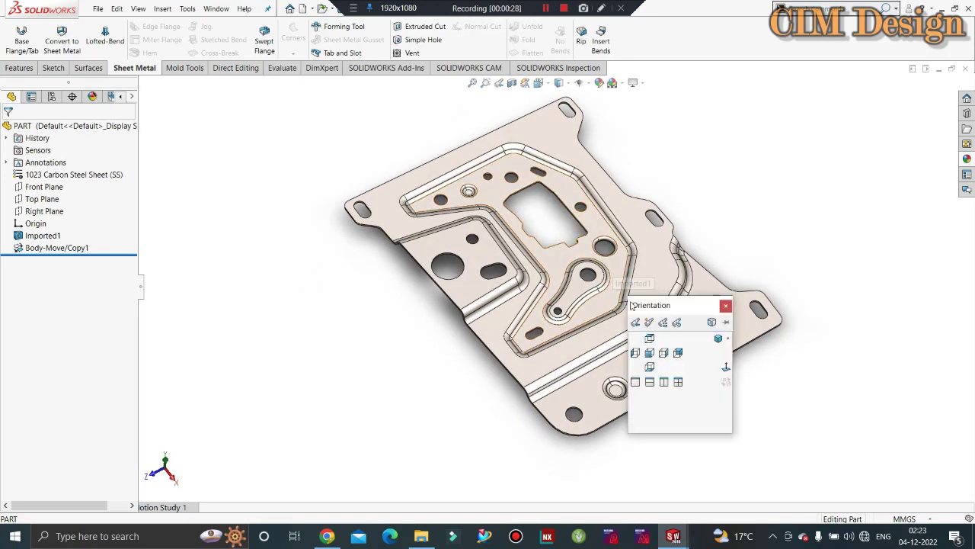
{"action": "left_click", "coordinate": [718, 340]}
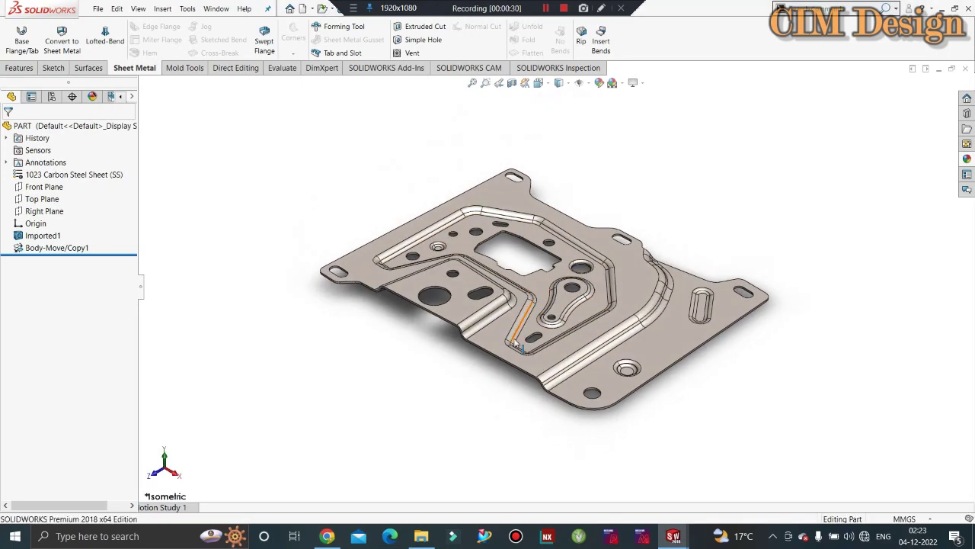
{"action": "scroll", "coordinate": [587, 274], "scroll_direction": "down", "scroll_amount": 3}
{"action": "scroll", "coordinate": [587, 235], "scroll_direction": "down", "scroll_amount": 3}
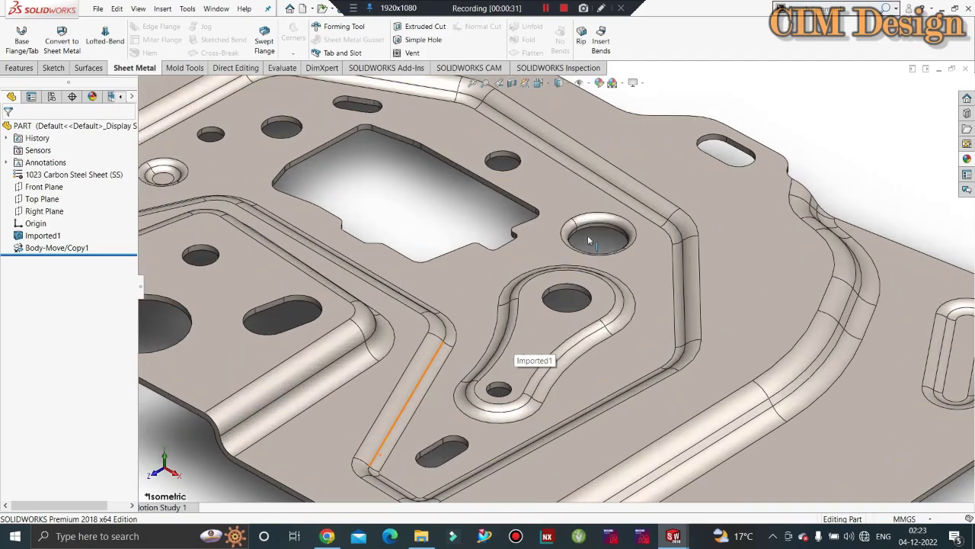
{"action": "scroll", "coordinate": [586, 226], "scroll_direction": "down", "scroll_amount": 2}
{"action": "key", "text": "f"}
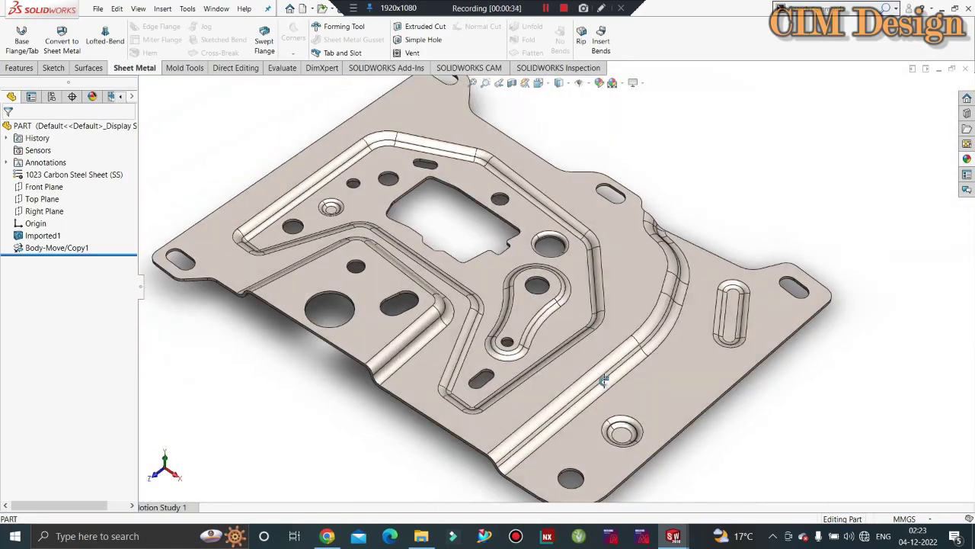
Orbit, pan and zoom around the plate to inspect its right end, shape and inner face.
{"action": "middle_click_drag", "start_coordinate": [603, 381], "coordinate": [361, 279]}
{"action": "scroll", "coordinate": [324, 227], "scroll_direction": "down", "scroll_amount": 3}
{"action": "scroll", "coordinate": [327, 213], "scroll_direction": "up", "scroll_amount": 3}
{"action": "scroll", "coordinate": [526, 261], "scroll_direction": "down", "scroll_amount": 3}
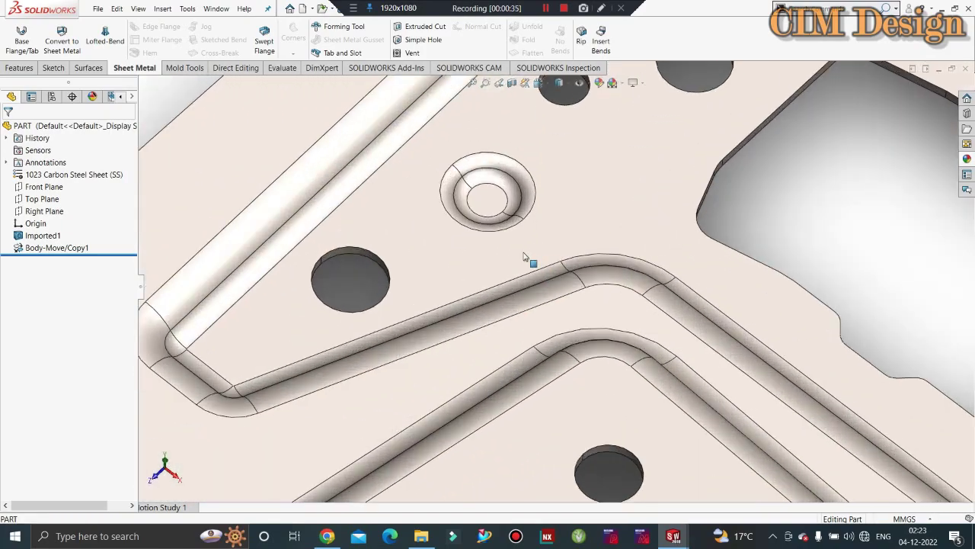
{"action": "scroll", "coordinate": [331, 201], "scroll_direction": "up", "scroll_amount": 2}
{"action": "scroll", "coordinate": [328, 197], "scroll_direction": "up", "scroll_amount": 2}
{"action": "scroll", "coordinate": [735, 342], "scroll_direction": "up", "scroll_amount": 2}
{"action": "scroll", "coordinate": [677, 298], "scroll_direction": "up", "scroll_amount": 2}
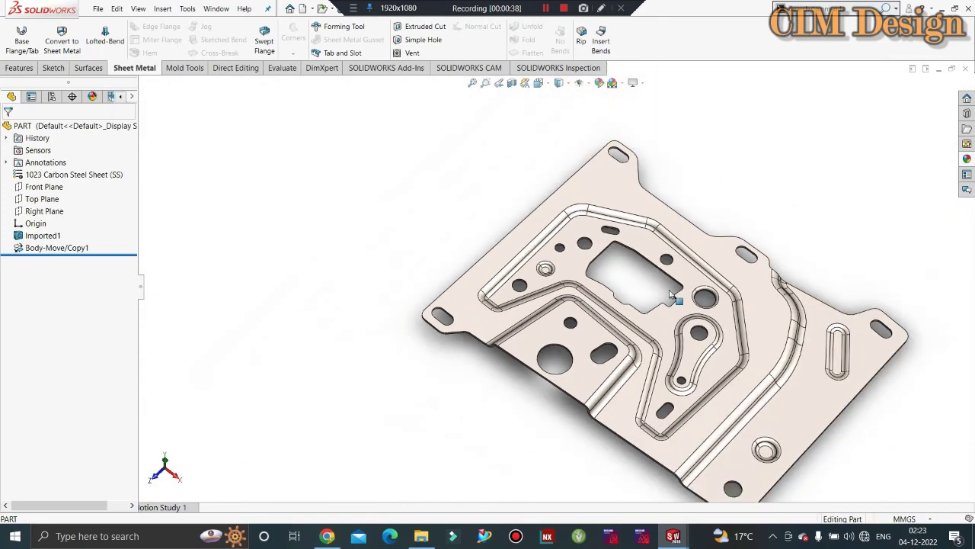
{"action": "scroll", "coordinate": [853, 344], "scroll_direction": "down", "scroll_amount": 3}
{"action": "middle_click_drag", "start_coordinate": [853, 344], "coordinate": [844, 282]}
{"action": "scroll", "coordinate": [844, 282], "scroll_direction": "up", "scroll_amount": 2}
{"action": "scroll", "coordinate": [823, 333], "scroll_direction": "up", "scroll_amount": 2}
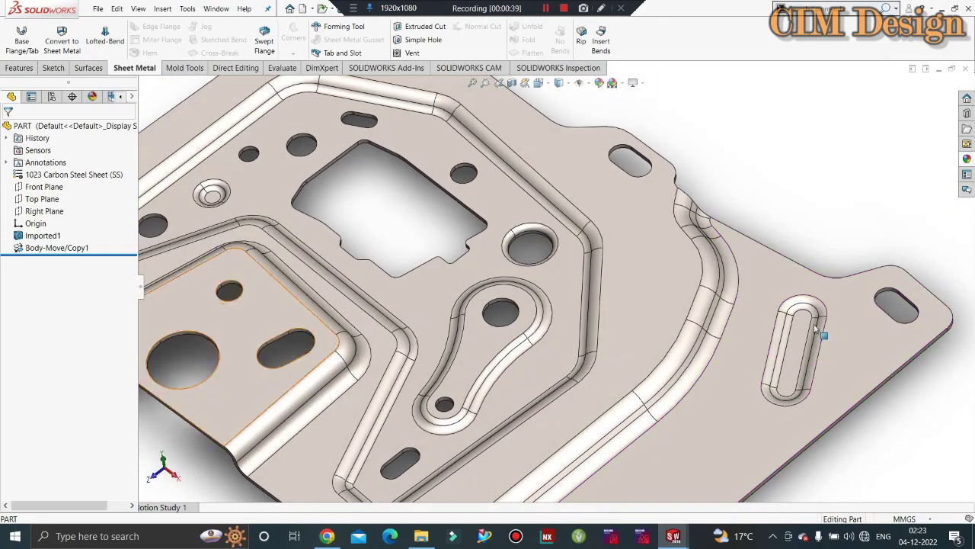
{"action": "scroll", "coordinate": [823, 333], "scroll_direction": "up", "scroll_amount": 2}
{"action": "scroll", "coordinate": [566, 368], "scroll_direction": "up", "scroll_amount": 1}
{"action": "mouse_move", "coordinate": [566, 368]}
{"action": "middle_mouse_down"}
{"action": "mouse_move", "coordinate": [497, 388]}
{"action": "mouse_move", "coordinate": [510, 379]}
{"action": "mouse_move", "coordinate": [485, 303]}
{"action": "middle_mouse_up"}
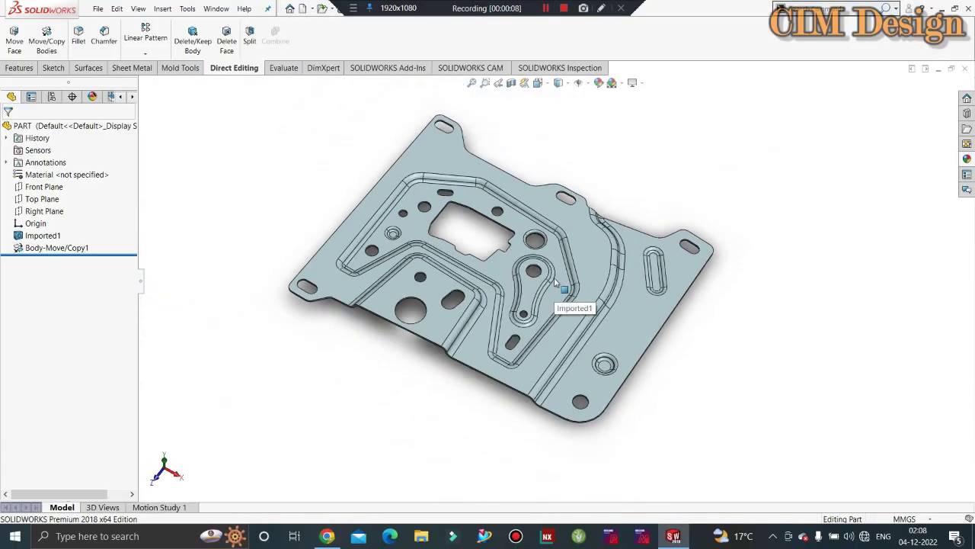
{"action": "middle_click_drag", "start_coordinate": [555, 282], "coordinate": [590, 247]}
{"action": "scroll", "coordinate": [570, 288], "scroll_direction": "down", "scroll_amount": 2}
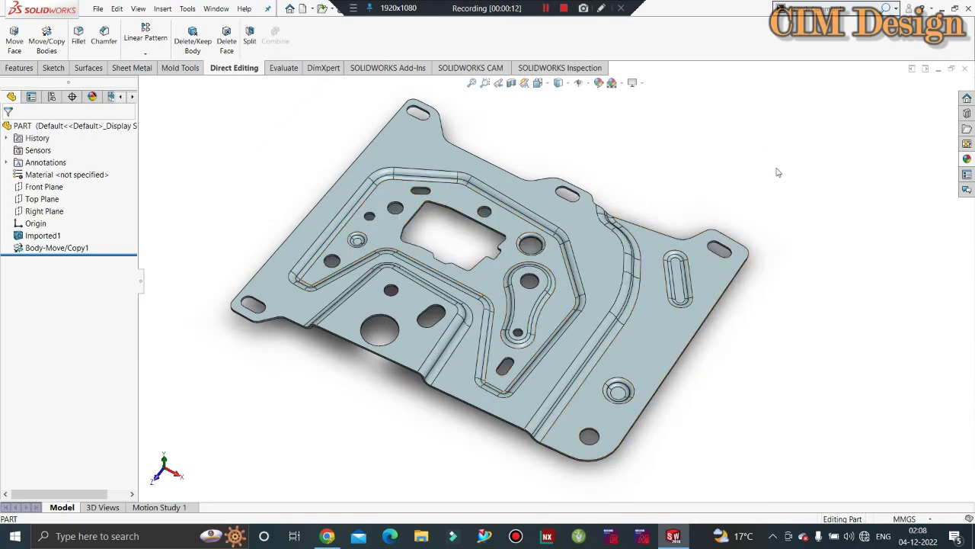
{"action": "mouse_move", "coordinate": [640, 266]}
{"action": "middle_mouse_down"}
{"action": "mouse_move", "coordinate": [602, 320]}
{"action": "mouse_move", "coordinate": [528, 342]}
{"action": "mouse_move", "coordinate": [581, 330]}
{"action": "mouse_move", "coordinate": [533, 289]}
{"action": "middle_mouse_up"}
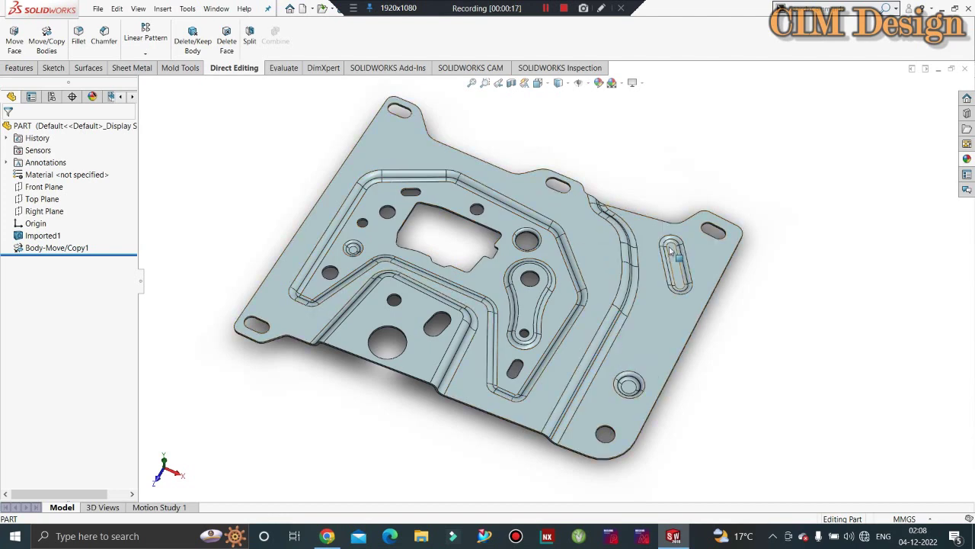
{"action": "middle_click_drag", "start_coordinate": [602, 295], "coordinate": [611, 300], "text": "ctrl"}
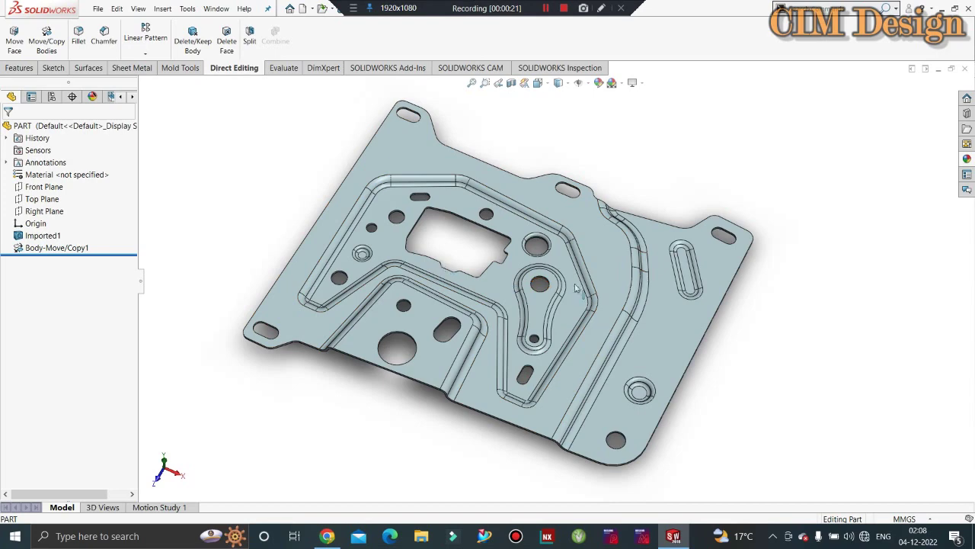
{"action": "mouse_move", "coordinate": [591, 312]}
{"action": "middle_mouse_down"}
{"action": "mouse_move", "coordinate": [550, 276]}
{"action": "mouse_move", "coordinate": [541, 284]}
{"action": "mouse_move", "coordinate": [582, 276]}
{"action": "middle_mouse_up"}
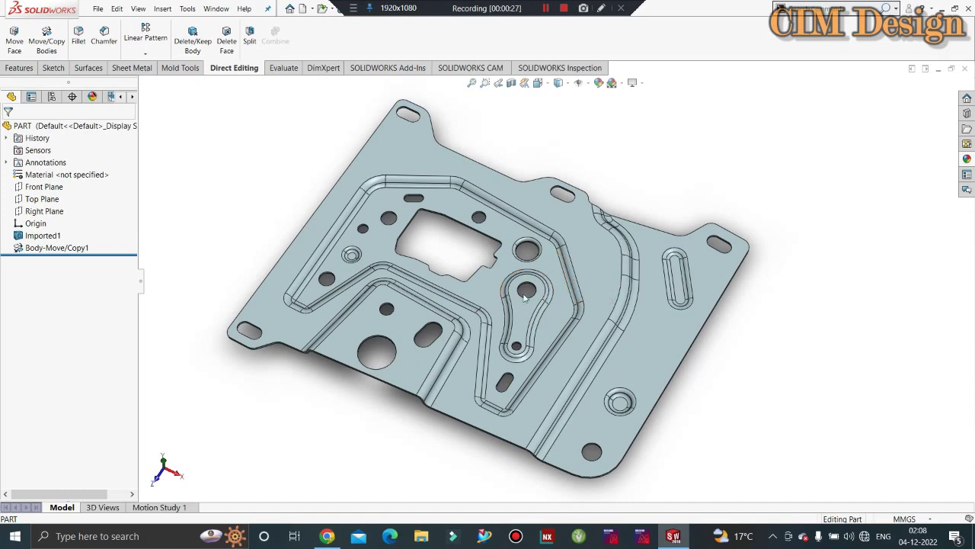
{"action": "mouse_move", "coordinate": [541, 295]}
{"action": "middle_mouse_down"}
{"action": "mouse_move", "coordinate": [532, 288]}
{"action": "mouse_move", "coordinate": [542, 218]}
{"action": "middle_mouse_up"}
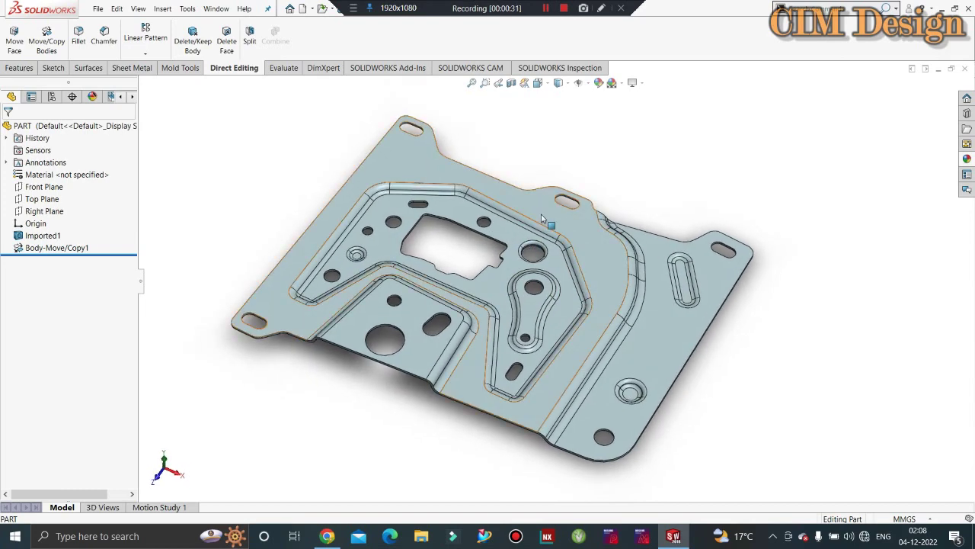
{"action": "middle_click_drag", "start_coordinate": [542, 219], "coordinate": [506, 235]}
{"action": "scroll", "coordinate": [518, 247], "scroll_direction": "down", "scroll_amount": 5}
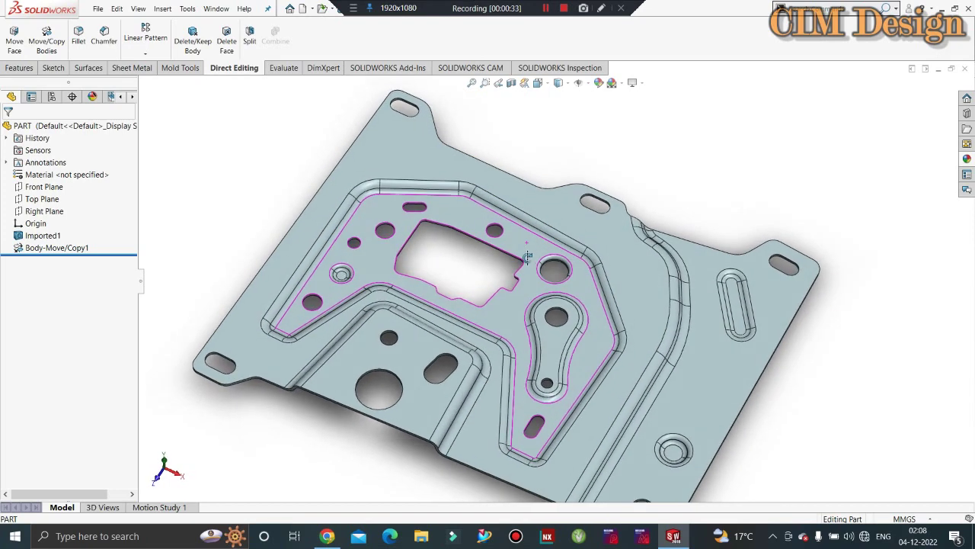
{"action": "scroll", "coordinate": [528, 258], "scroll_direction": "up", "scroll_amount": 2}
{"action": "scroll", "coordinate": [707, 397], "scroll_direction": "down", "scroll_amount": 3}
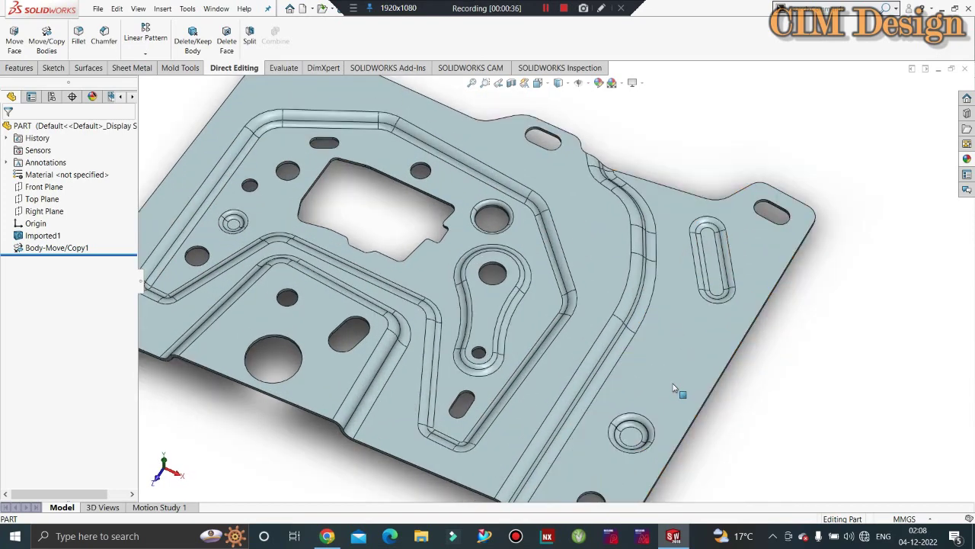
{"action": "scroll", "coordinate": [678, 385], "scroll_direction": "up", "scroll_amount": 1}
{"action": "scroll", "coordinate": [547, 316], "scroll_direction": "up", "scroll_amount": 2}
{"action": "scroll", "coordinate": [442, 270], "scroll_direction": "down", "scroll_amount": 1}
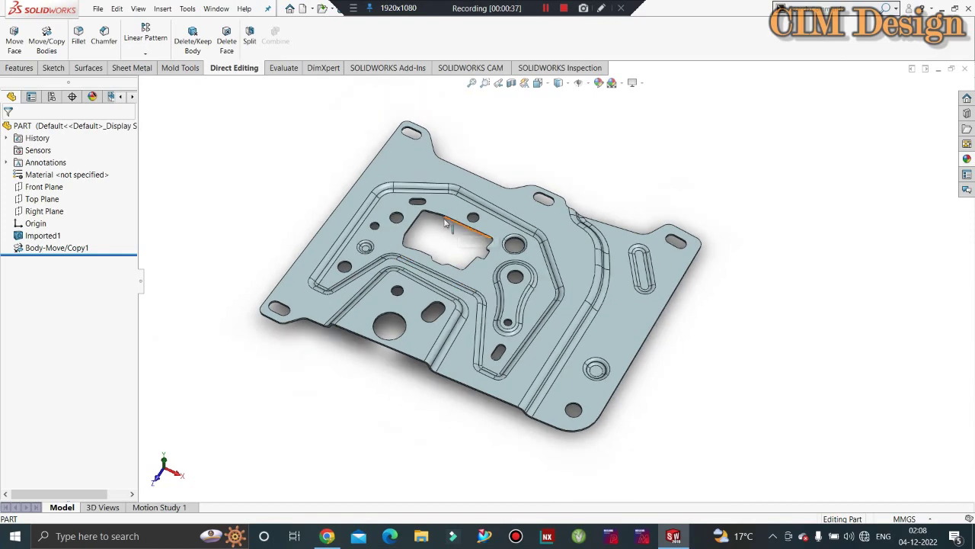
{"action": "scroll", "coordinate": [495, 243], "scroll_direction": "down", "scroll_amount": 2}
{"action": "scroll", "coordinate": [480, 228], "scroll_direction": "down", "scroll_amount": 1}
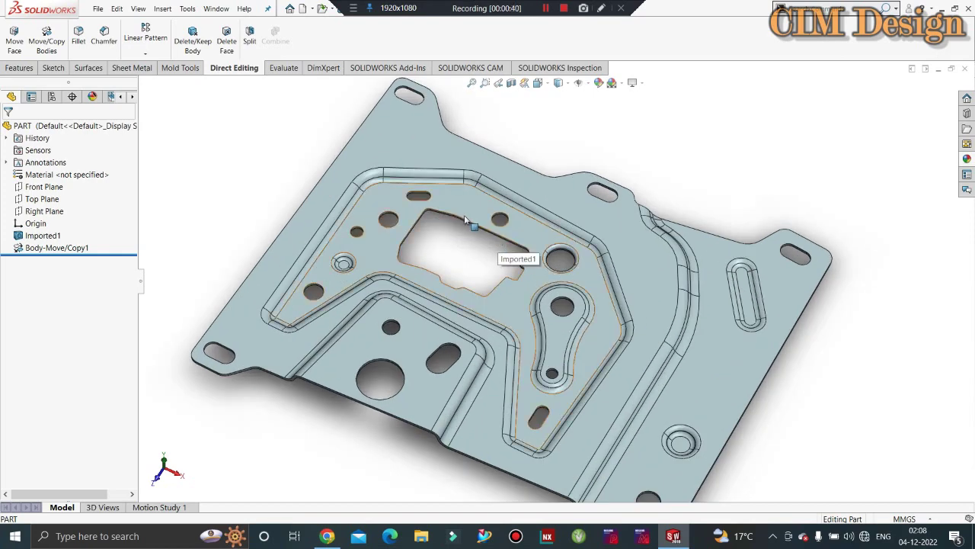
{"action": "scroll", "coordinate": [464, 229], "scroll_direction": "up", "scroll_amount": 2}
{"action": "scroll", "coordinate": [549, 275], "scroll_direction": "down", "scroll_amount": 1}
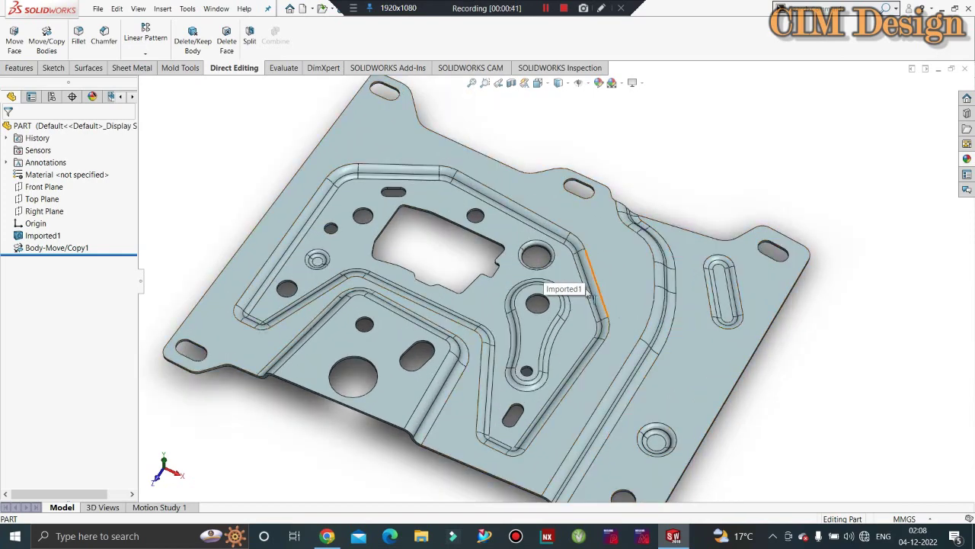
{"action": "scroll", "coordinate": [640, 323], "scroll_direction": "up", "scroll_amount": 2}
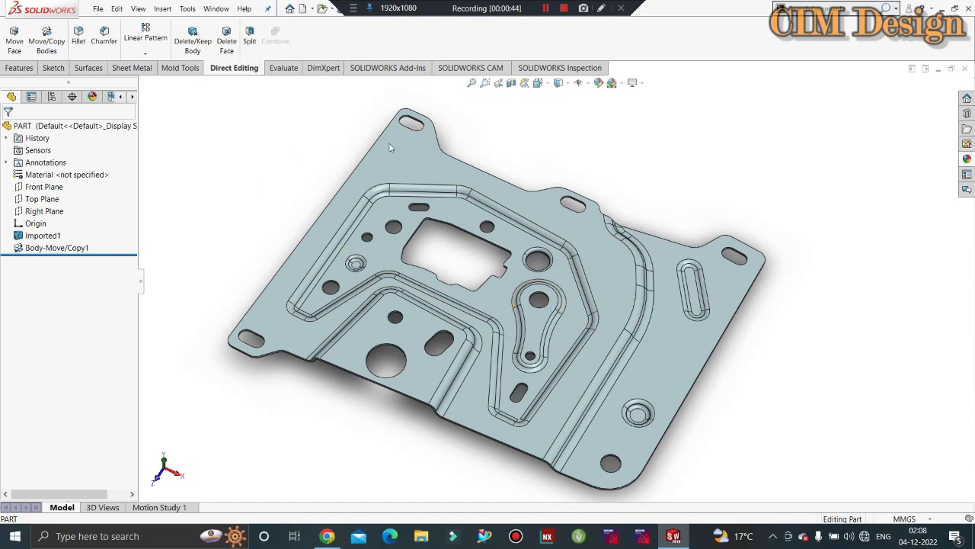
{"action": "scroll", "coordinate": [689, 158], "scroll_direction": "up", "scroll_amount": 1}
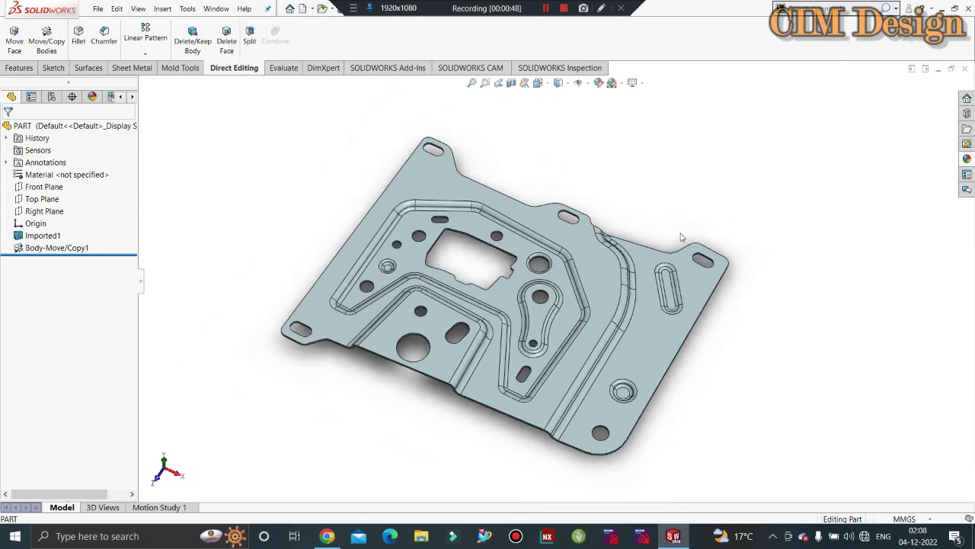
{"action": "scroll", "coordinate": [564, 270], "scroll_direction": "down", "scroll_amount": 1}
{"action": "scroll", "coordinate": [567, 276], "scroll_direction": "down", "scroll_amount": 1}
{"action": "scroll", "coordinate": [568, 276], "scroll_direction": "up", "scroll_amount": 1}
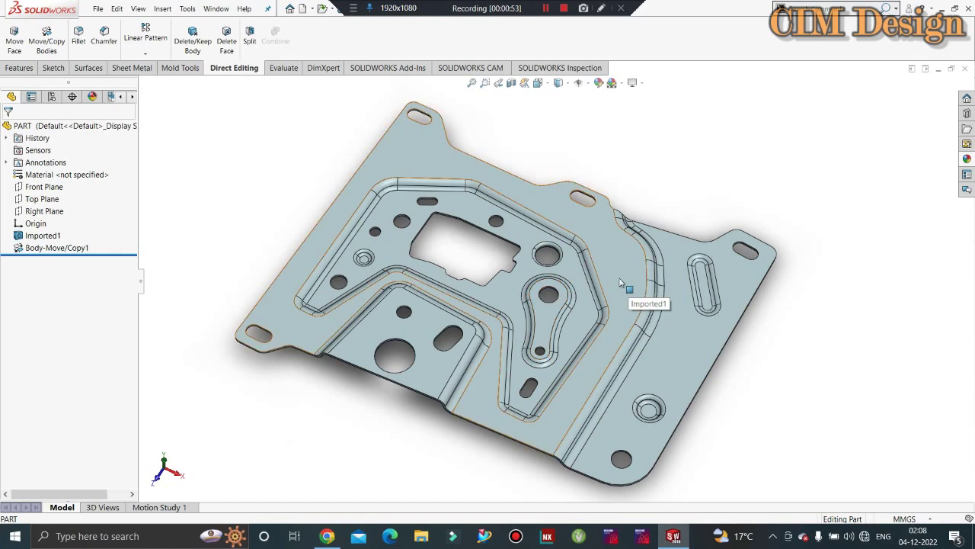
{"action": "mouse_move", "coordinate": [621, 284]}
{"action": "middle_mouse_down"}
{"action": "mouse_move", "coordinate": [561, 219]}
{"action": "mouse_move", "coordinate": [323, 165]}
{"action": "middle_mouse_up"}
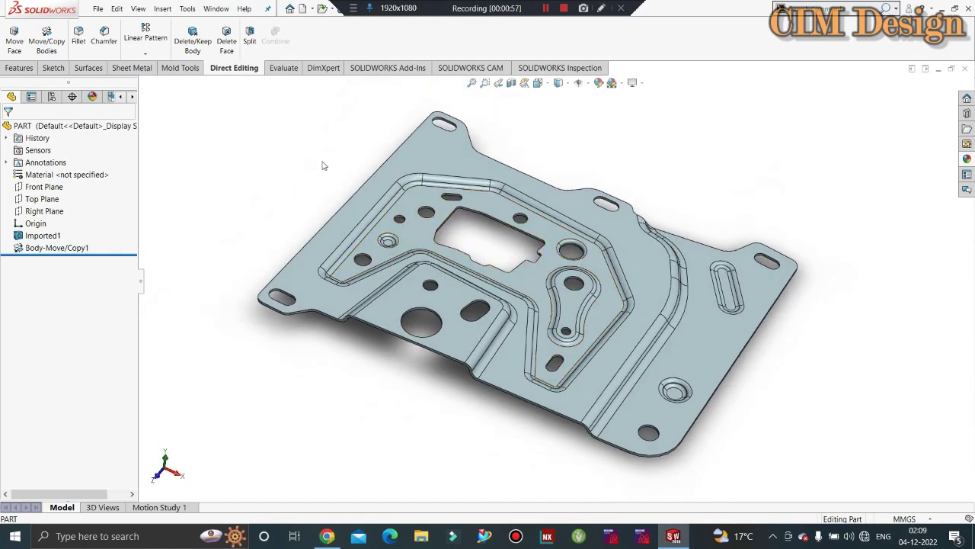
Measure across the plate edge to confirm its 1.6 mm thickness.
{"action": "left_click", "coordinate": [283, 68]}
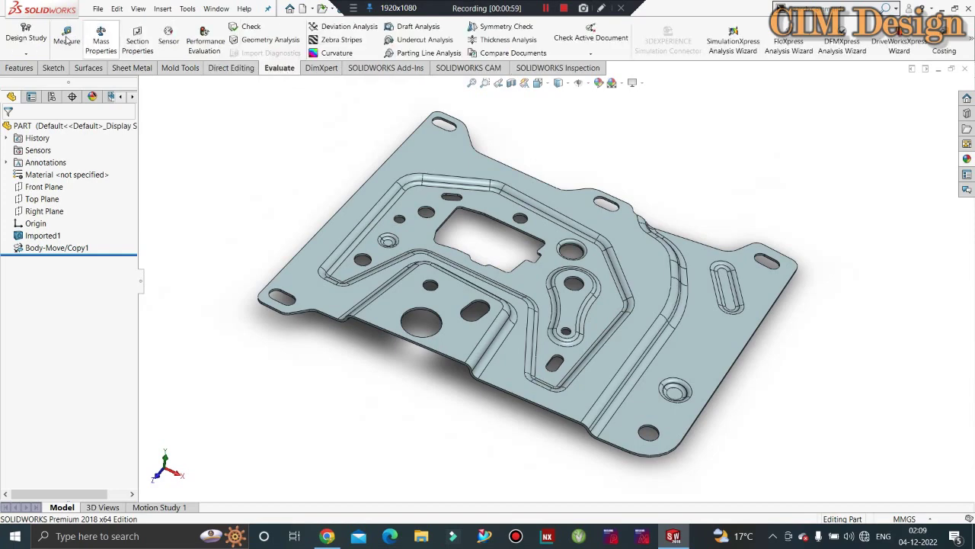
{"action": "left_click", "coordinate": [67, 38]}
{"action": "scroll", "coordinate": [289, 297], "scroll_direction": "down", "scroll_amount": 3}
{"action": "scroll", "coordinate": [343, 320], "scroll_direction": "down", "scroll_amount": 3}
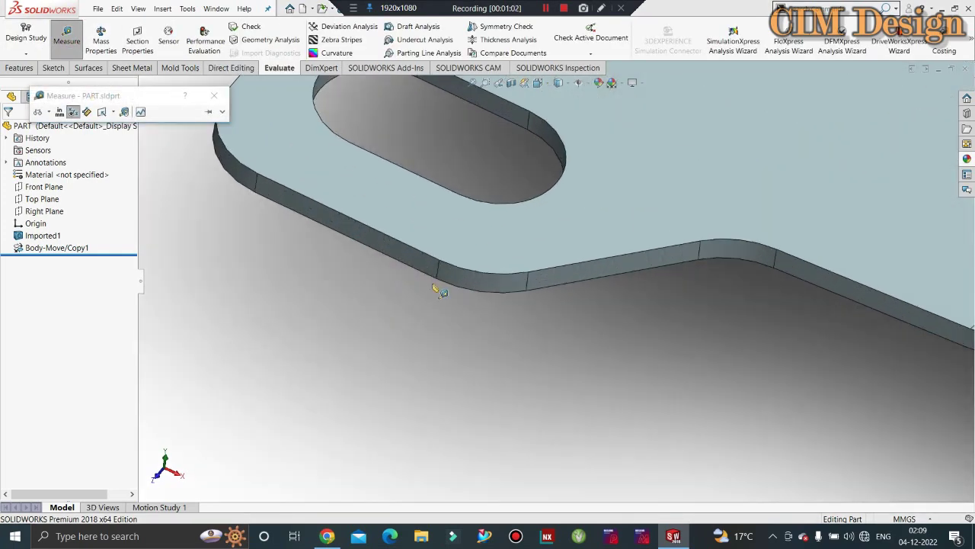
{"action": "left_click", "coordinate": [436, 277]}
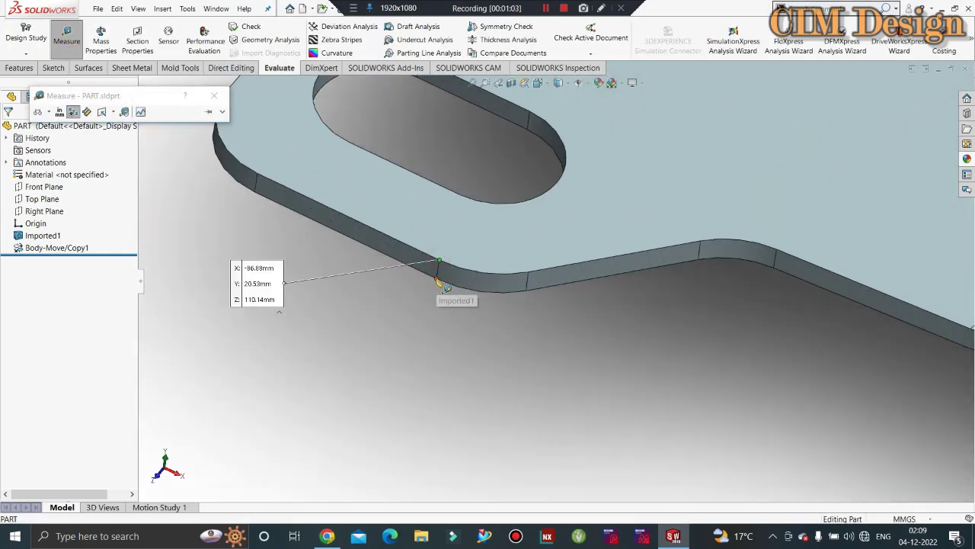
{"action": "left_click", "coordinate": [439, 261]}
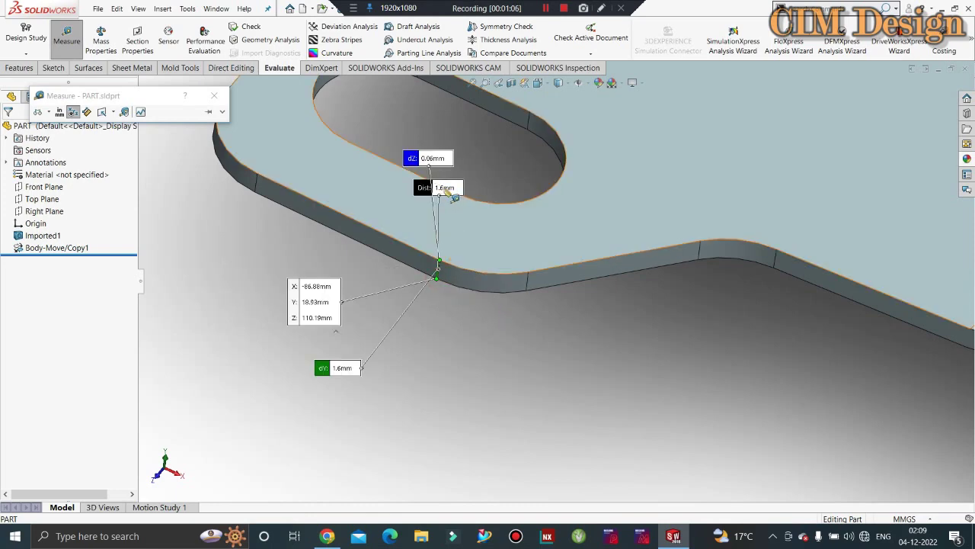
{"action": "left_click", "coordinate": [214, 96]}
{"action": "scroll", "coordinate": [322, 254], "scroll_direction": "up", "scroll_amount": 3}
{"action": "scroll", "coordinate": [294, 248], "scroll_direction": "up", "scroll_amount": 3}
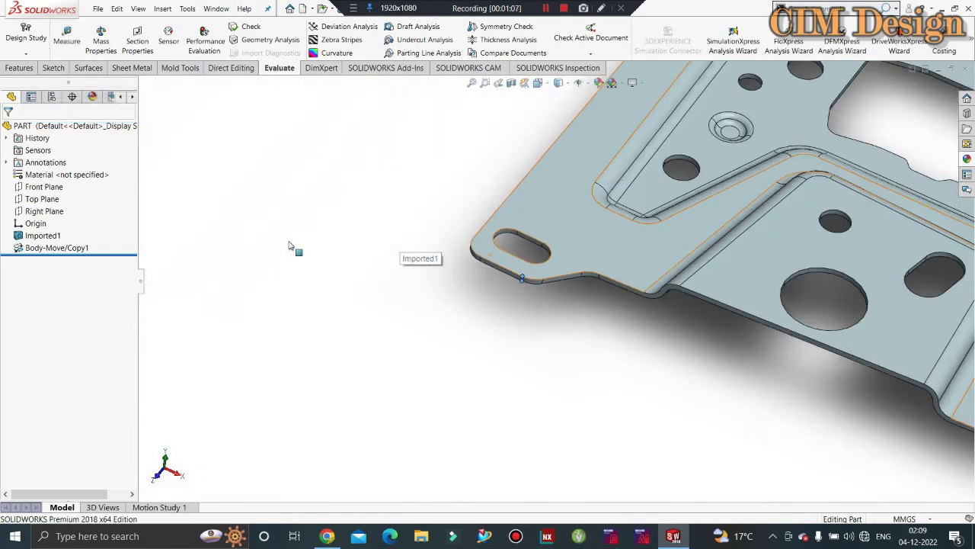
{"action": "scroll", "coordinate": [575, 281], "scroll_direction": "up", "scroll_amount": 3}
{"action": "scroll", "coordinate": [575, 281], "scroll_direction": "down", "scroll_amount": 2}
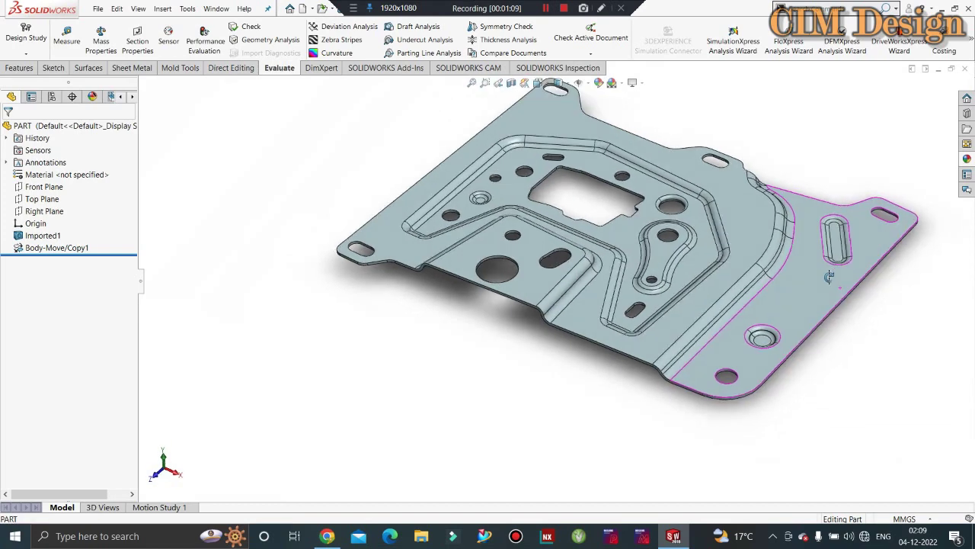
{"action": "scroll", "coordinate": [806, 255], "scroll_direction": "up", "scroll_amount": 3}
{"action": "scroll", "coordinate": [793, 259], "scroll_direction": "down", "scroll_amount": 1}
Apply SOLIDWORKS Materials > Steel > Stainless Steel (ferritic) as the part material.
{"action": "middle_click_drag", "start_coordinate": [508, 247], "coordinate": [533, 232]}
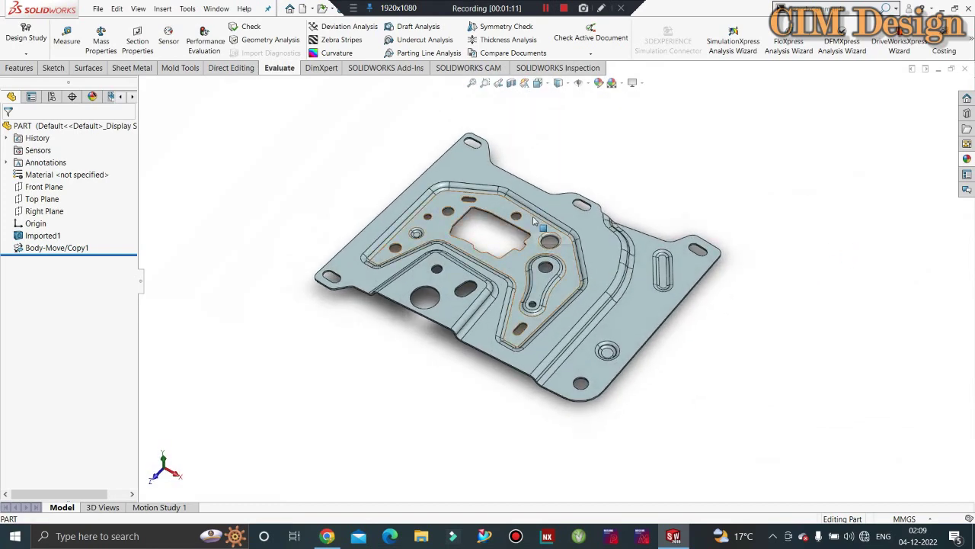
{"action": "scroll", "coordinate": [533, 232], "scroll_direction": "down", "scroll_amount": 2}
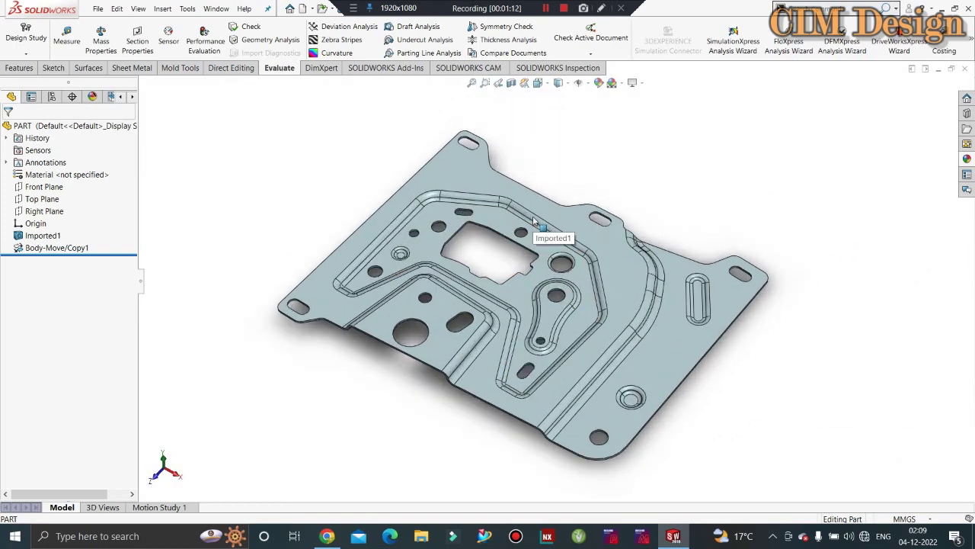
{"action": "right_click", "coordinate": [67, 175]}
{"action": "left_click", "coordinate": [90, 182]}
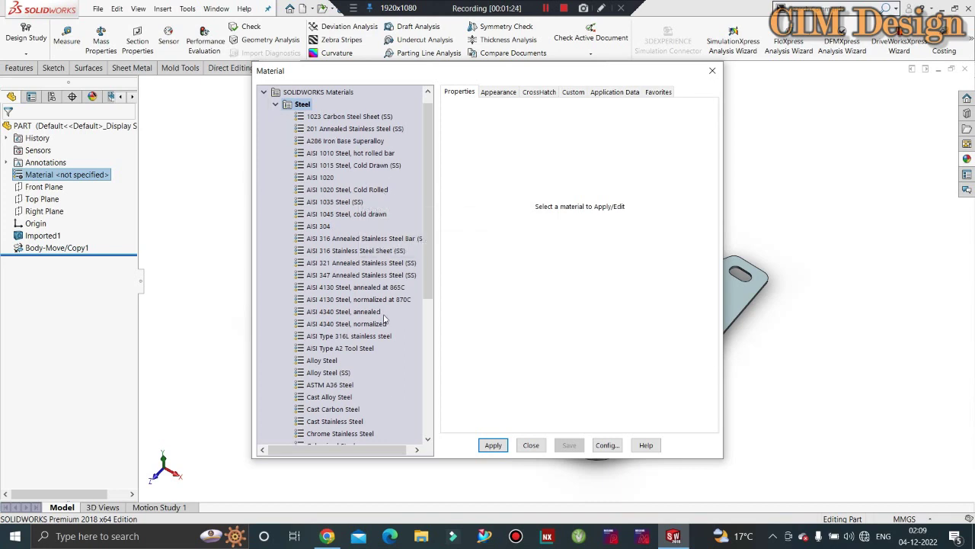
{"action": "scroll", "coordinate": [383, 324], "scroll_direction": "down", "scroll_amount": 2}
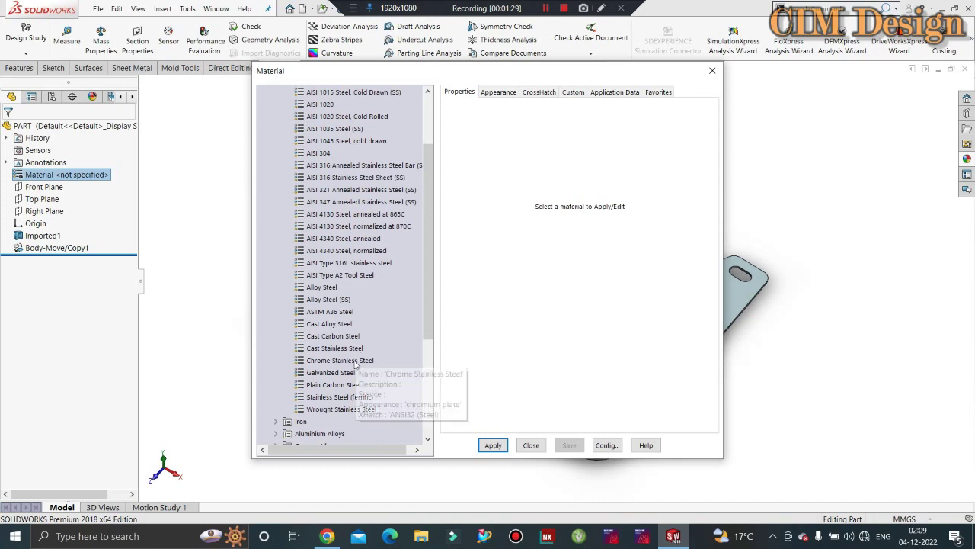
{"action": "scroll", "coordinate": [352, 339], "scroll_direction": "up", "scroll_amount": 1}
{"action": "scroll", "coordinate": [348, 336], "scroll_direction": "up", "scroll_amount": 1}
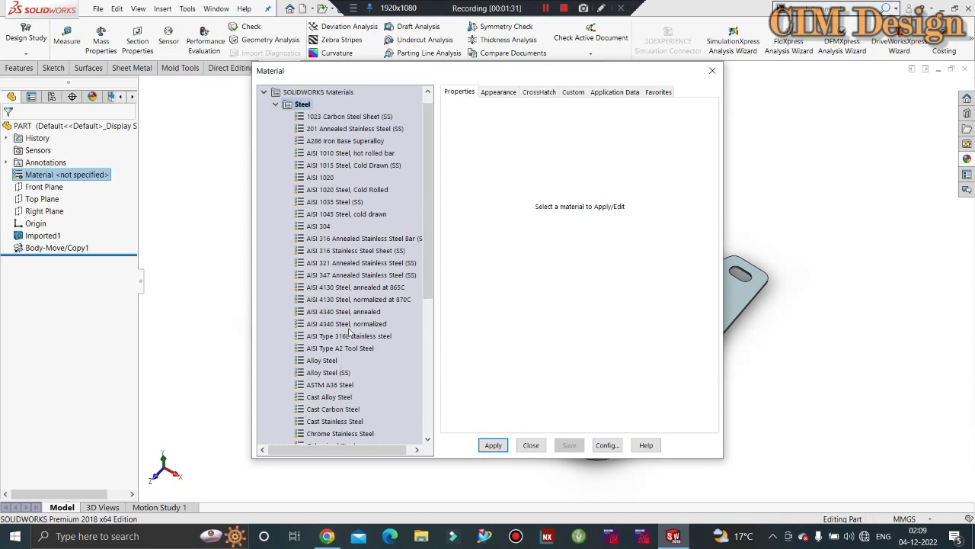
{"action": "scroll", "coordinate": [358, 267], "scroll_direction": "down", "scroll_amount": 1}
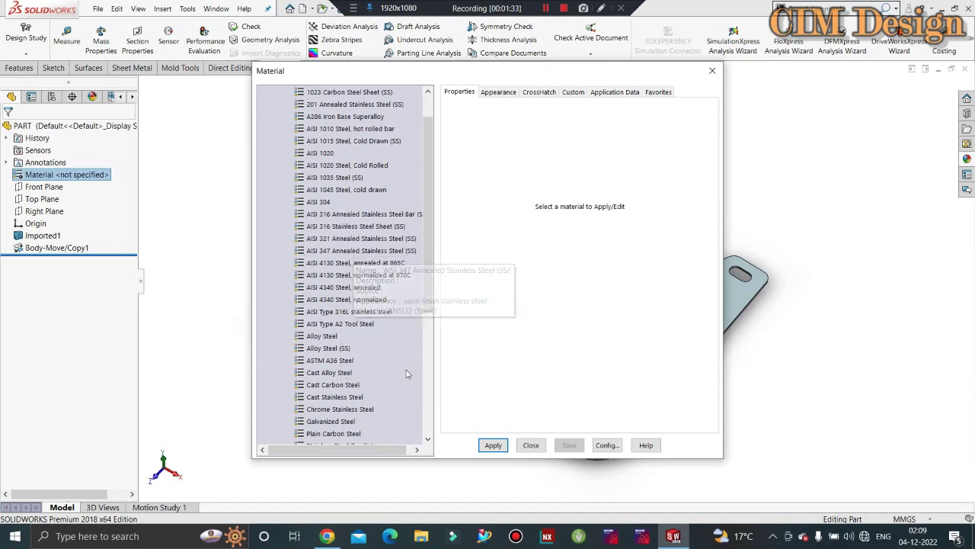
{"action": "scroll", "coordinate": [383, 391], "scroll_direction": "down", "scroll_amount": 1}
{"action": "left_click", "coordinate": [351, 410]}
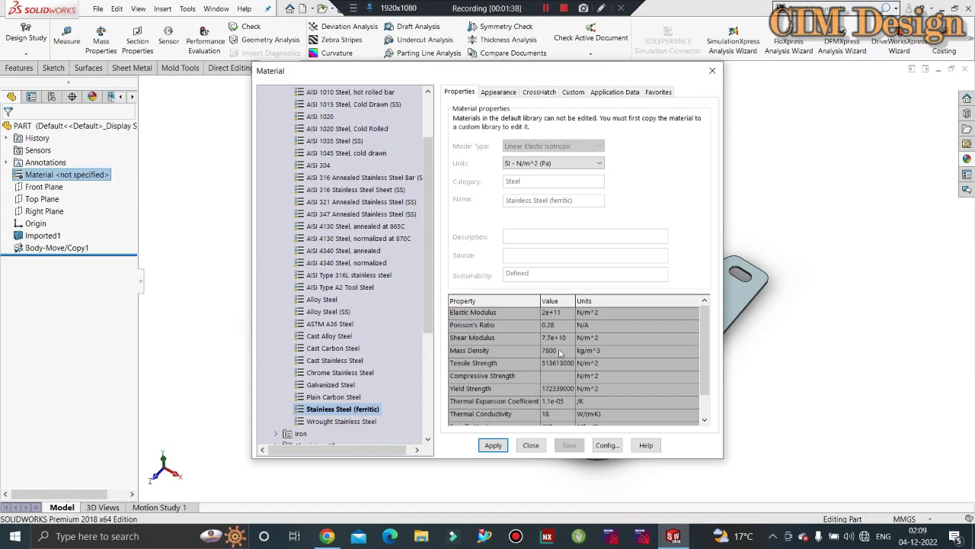
{"action": "left_click", "coordinate": [497, 448]}
{"action": "left_click", "coordinate": [531, 445]}
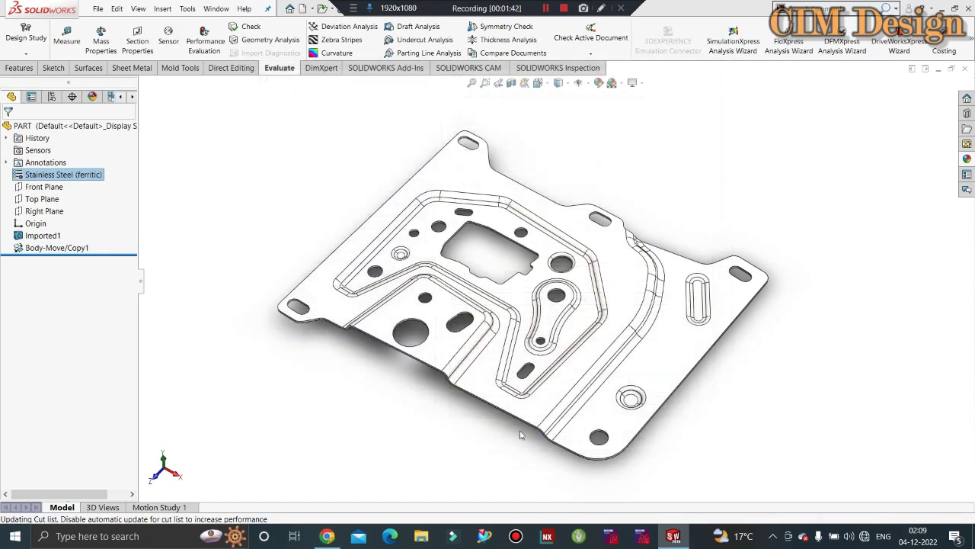
Rotate the plate to a new angle and open Mass Properties, showing 554.01 g mass.
{"action": "middle_click_drag", "start_coordinate": [472, 311], "coordinate": [509, 353]}
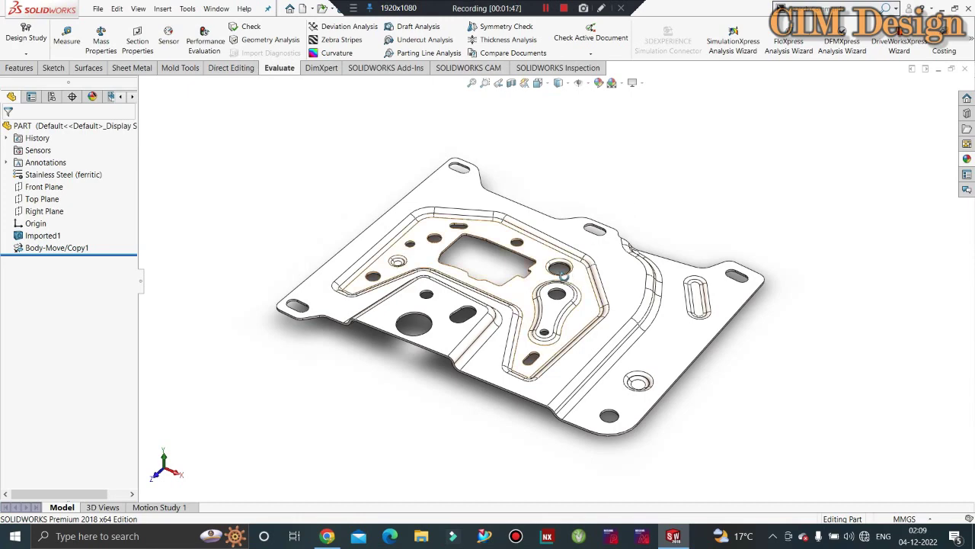
{"action": "middle_click_drag", "start_coordinate": [636, 207], "coordinate": [646, 241]}
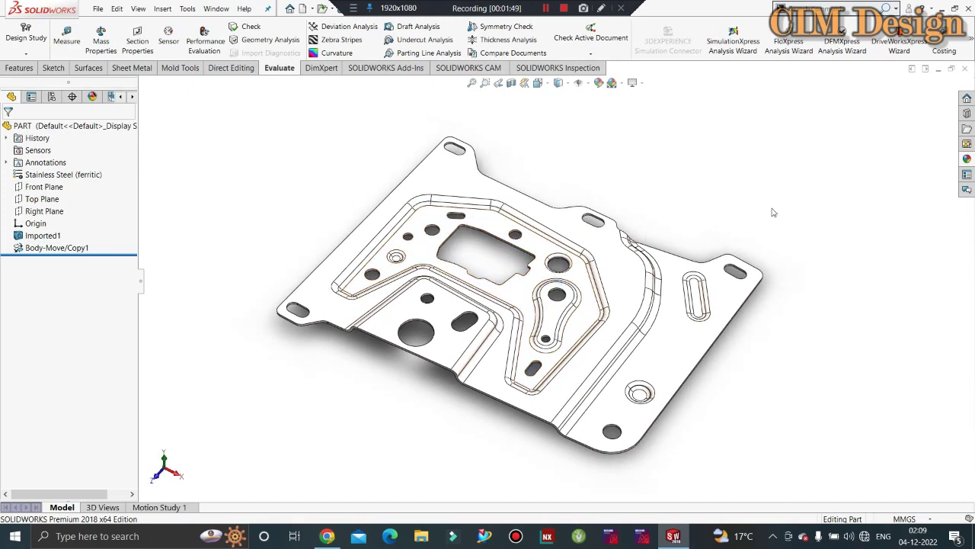
{"action": "middle_click_drag", "start_coordinate": [633, 192], "coordinate": [617, 379]}
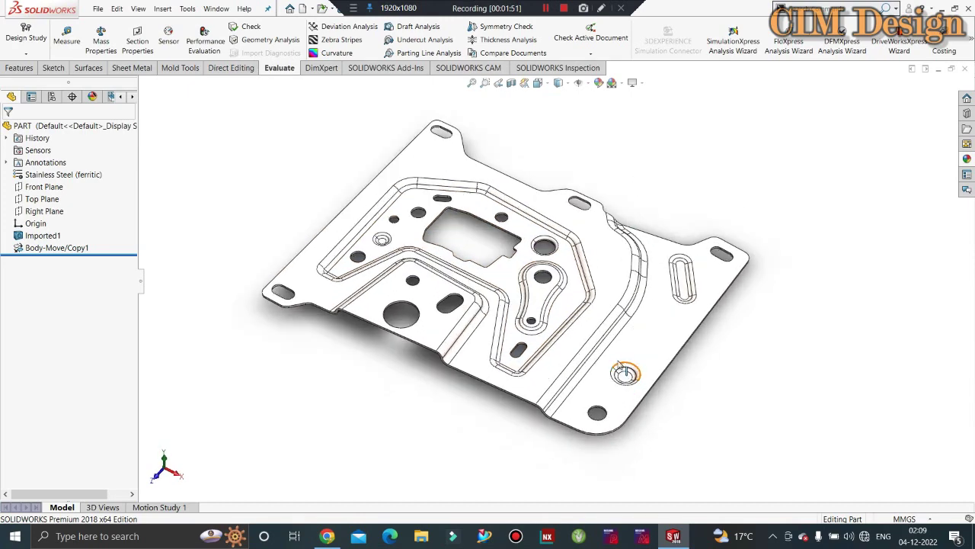
{"action": "left_click", "coordinate": [102, 46]}
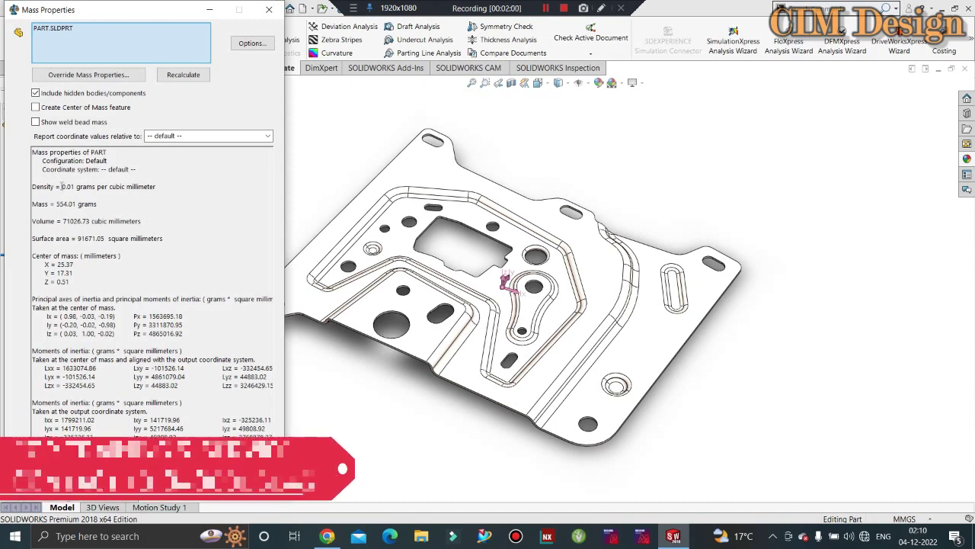
Highlight the 0.01 density and 554.01 g mass values, then open the report Options.
{"action": "left_click_drag", "start_coordinate": [59, 186], "coordinate": [77, 186]}
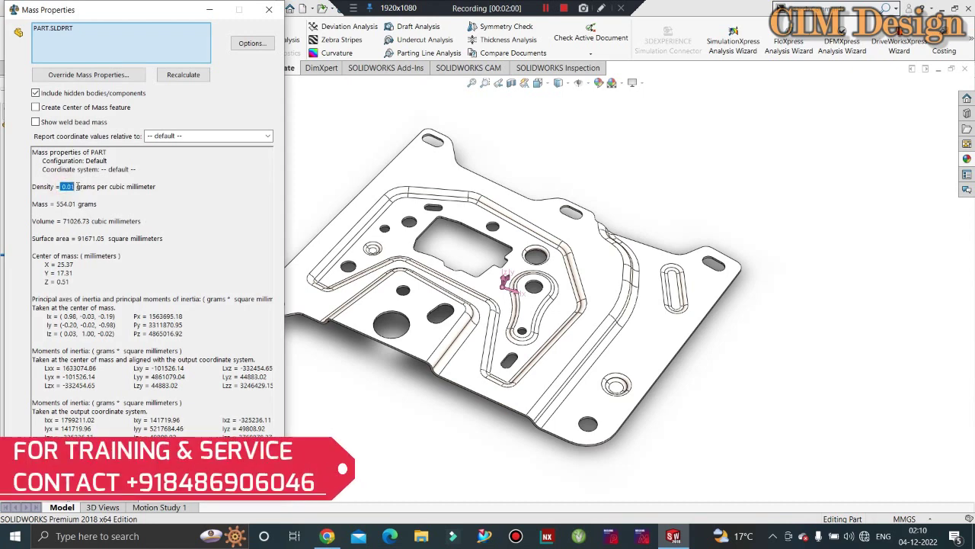
{"action": "left_click", "coordinate": [174, 196]}
{"action": "left_click_drag", "start_coordinate": [57, 204], "coordinate": [77, 205]}
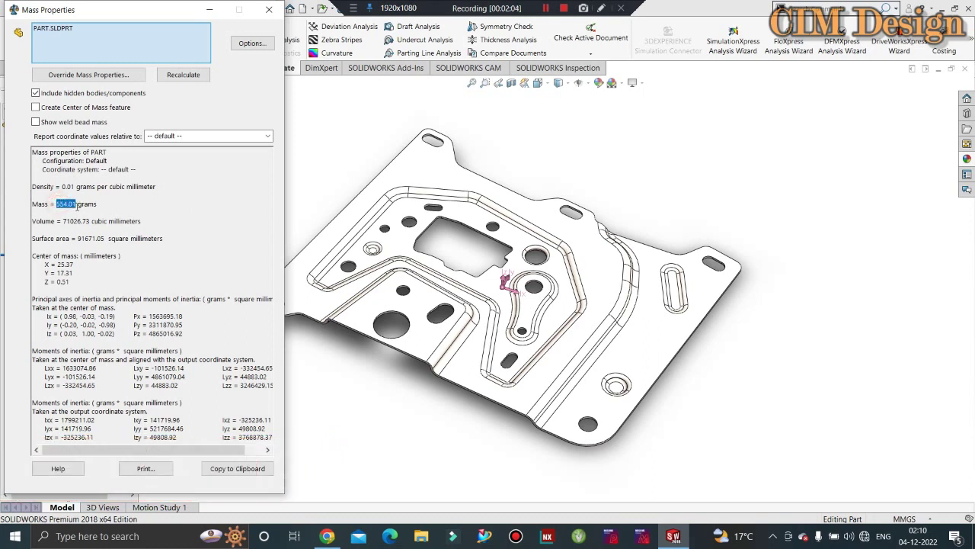
{"action": "left_click", "coordinate": [140, 208]}
{"action": "left_click", "coordinate": [252, 44]}
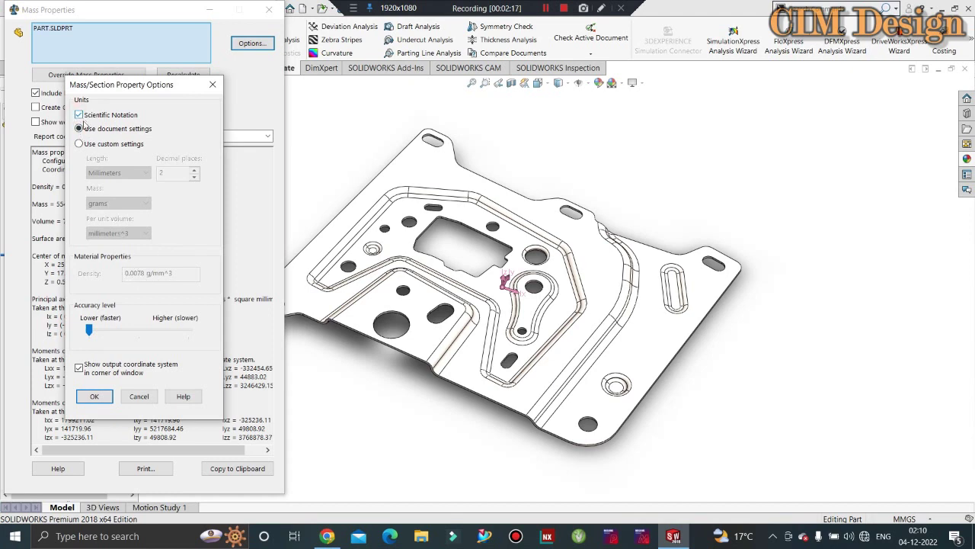
Switch to custom unit settings, review the 0.0078 g/mm^3 density and 554 g mass, and close the report.
{"action": "left_click", "coordinate": [78, 144]}
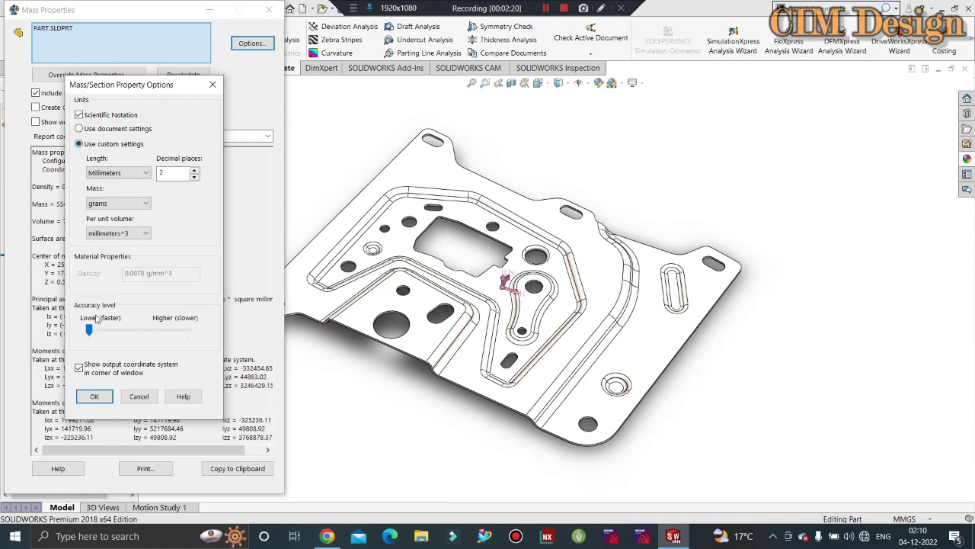
{"action": "left_click", "coordinate": [94, 396]}
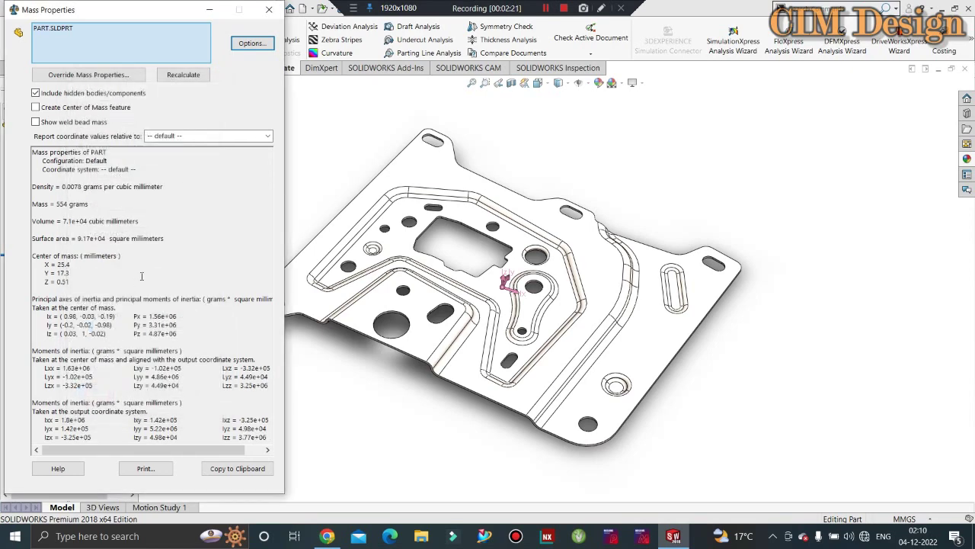
{"action": "left_click_drag", "start_coordinate": [62, 185], "coordinate": [145, 194]}
{"action": "left_click", "coordinate": [181, 199]}
{"action": "middle_click_drag", "start_coordinate": [373, 149], "coordinate": [404, 137], "text": "ctrl"}
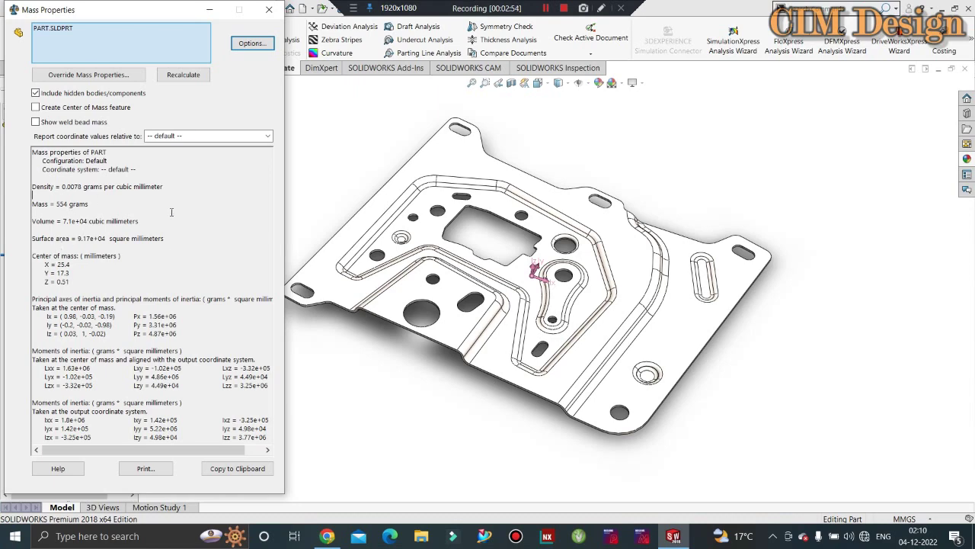
{"action": "left_click", "coordinate": [269, 9]}
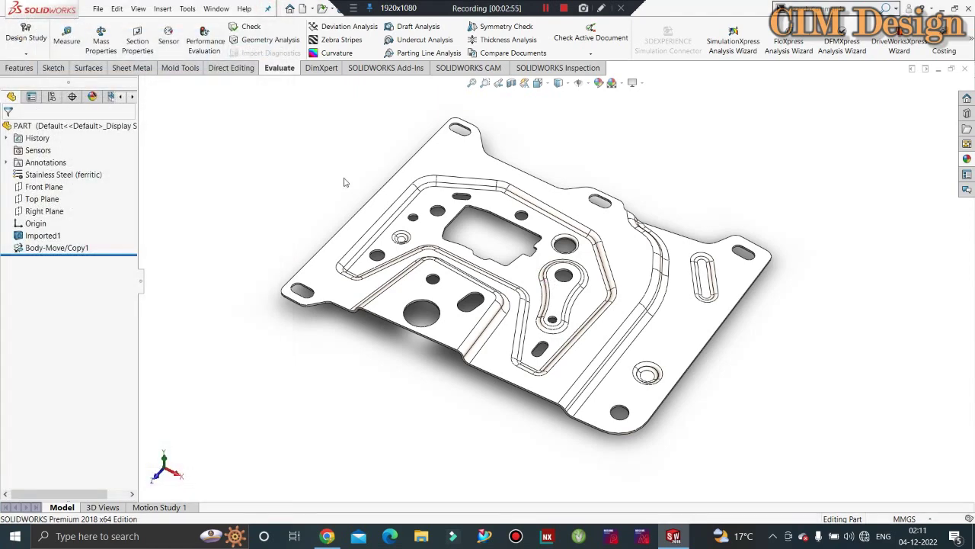
Convert to sheet metal fixed on the large-hole face, 1.60 mm thick, 3.50 mm bend radius.
{"action": "scroll", "coordinate": [477, 194], "scroll_direction": "down", "scroll_amount": 1}
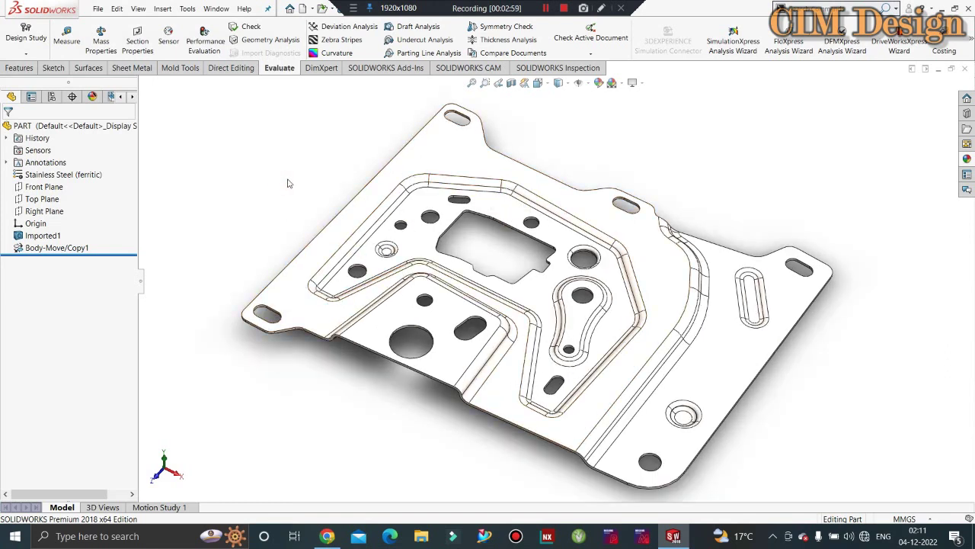
{"action": "scroll", "coordinate": [416, 192], "scroll_direction": "up", "scroll_amount": 1}
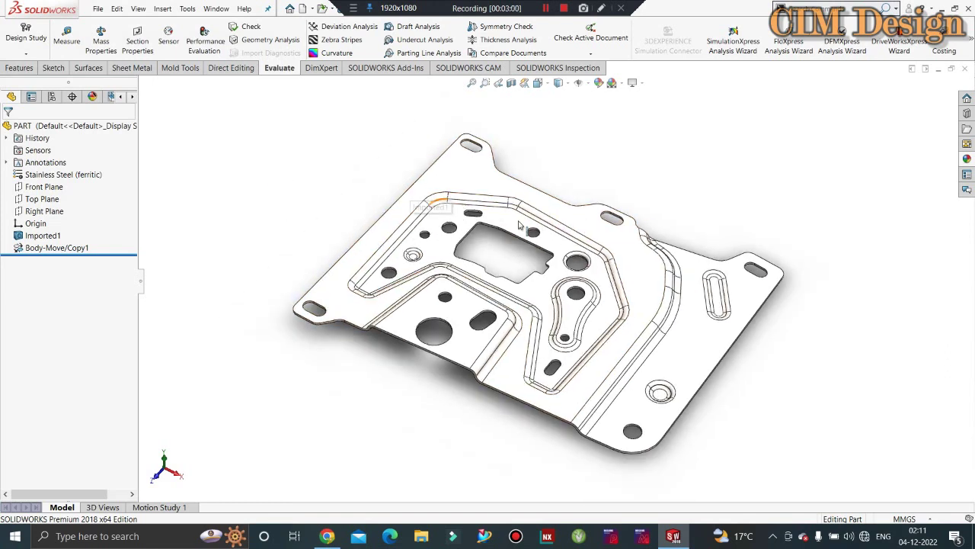
{"action": "left_click", "coordinate": [142, 69]}
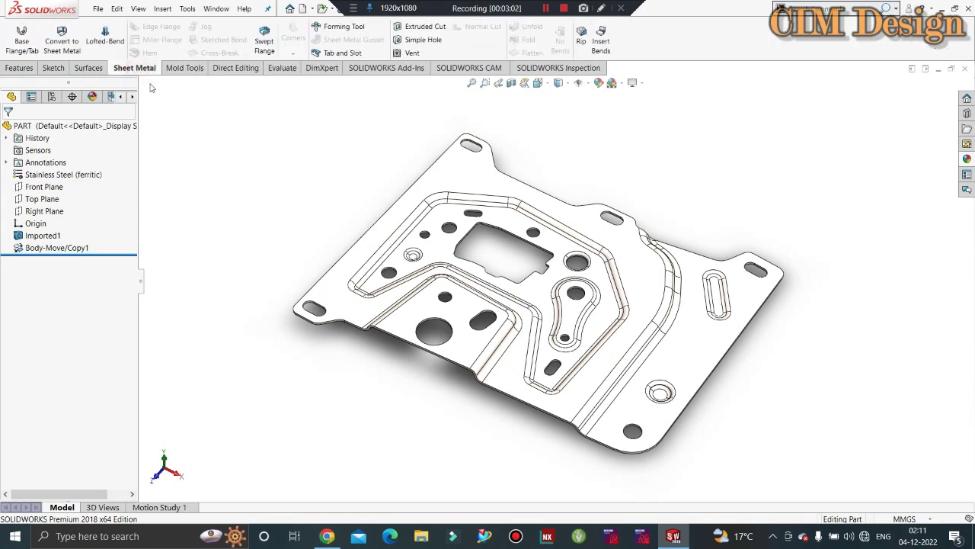
{"action": "left_click", "coordinate": [61, 42]}
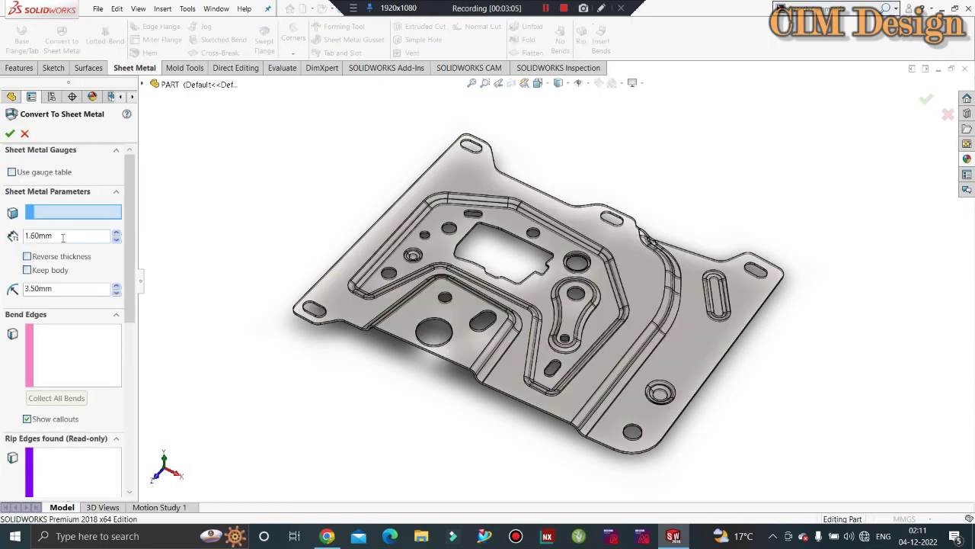
{"action": "left_click", "coordinate": [415, 327]}
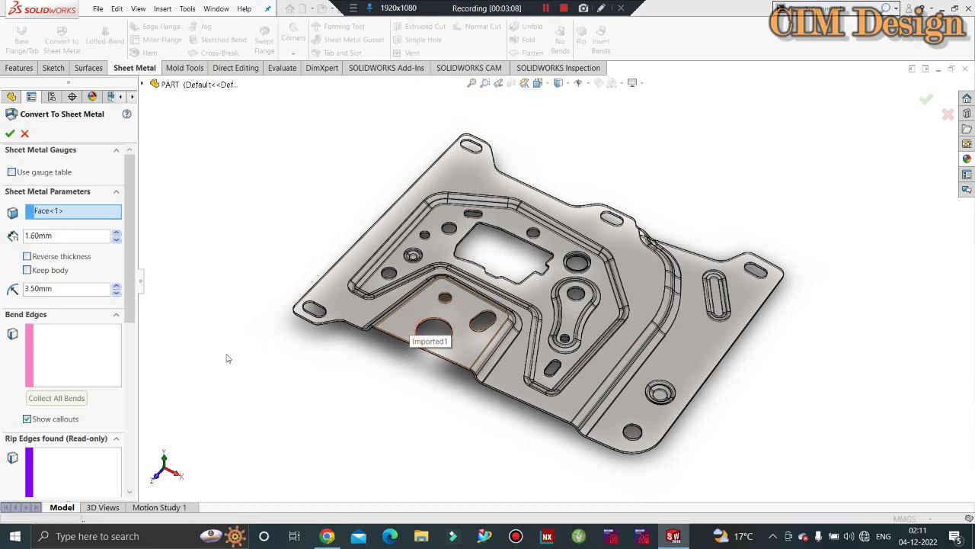
{"action": "left_click", "coordinate": [565, 275]}
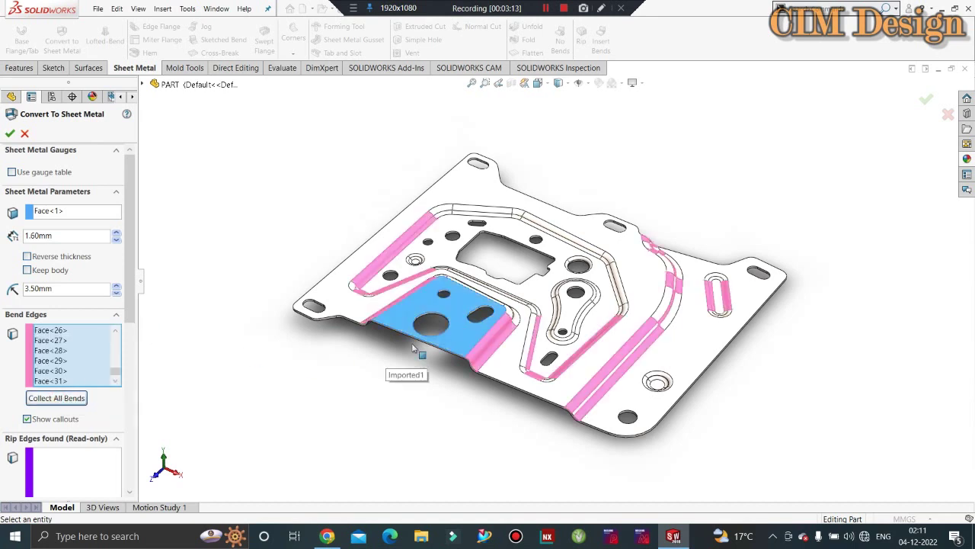
{"action": "double_click", "coordinate": [69, 288]}
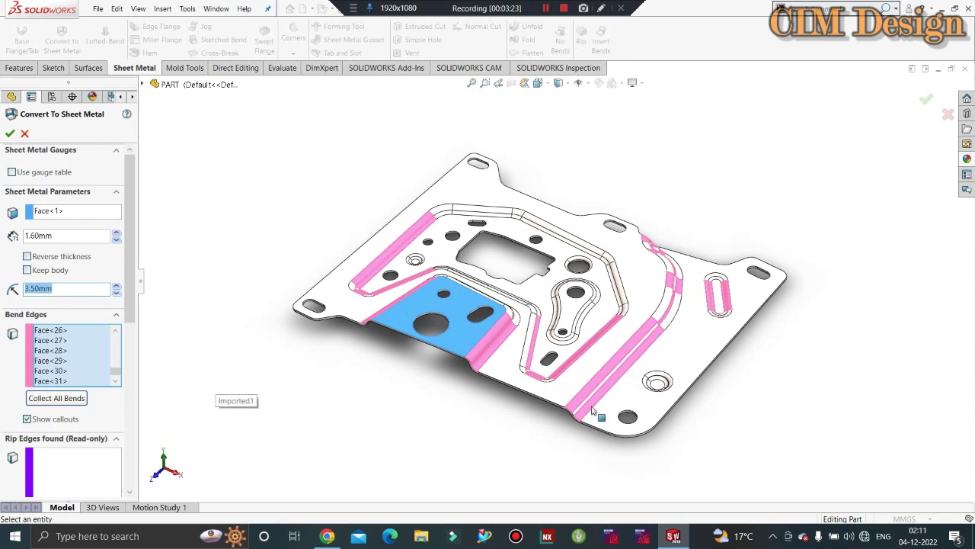
{"action": "middle_click_drag", "start_coordinate": [602, 410], "coordinate": [495, 328]}
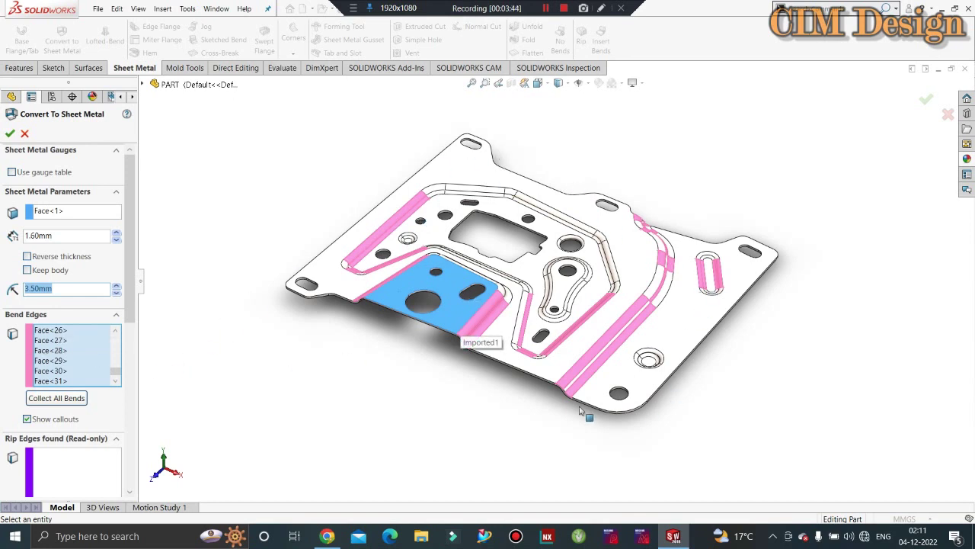
{"action": "left_click", "coordinate": [10, 134]}
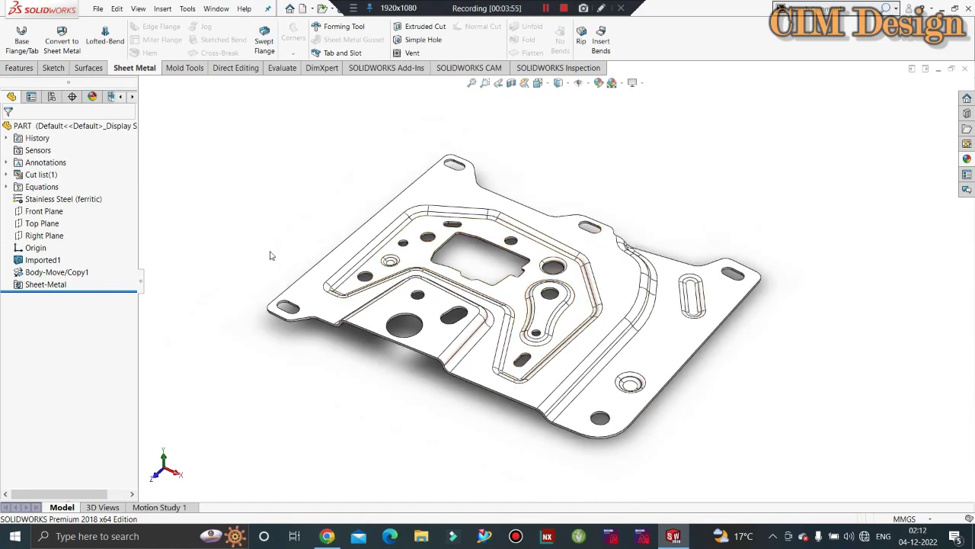
Clear the selection, zoom on the sheet-metal plate, and bring up the Surfaces tools.
{"action": "left_click", "coordinate": [280, 234]}
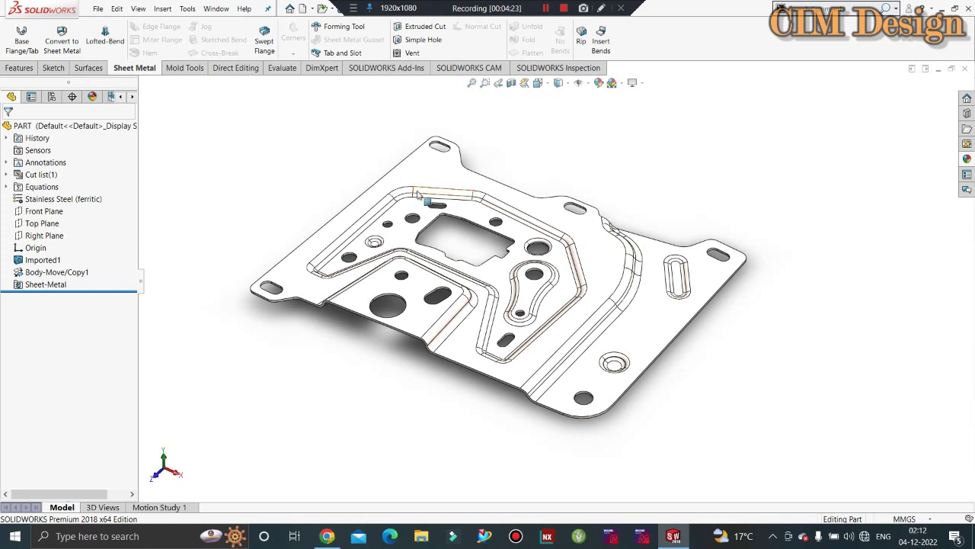
{"action": "scroll", "coordinate": [548, 255], "scroll_direction": "up", "scroll_amount": 1}
{"action": "scroll", "coordinate": [548, 255], "scroll_direction": "down", "scroll_amount": 1}
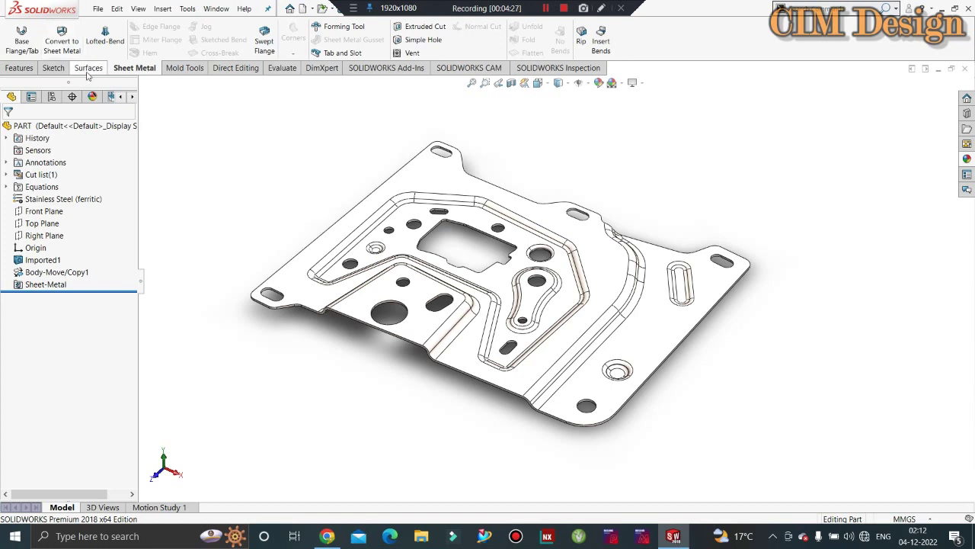
{"action": "left_click", "coordinate": [88, 70]}
{"action": "scroll", "coordinate": [337, 152], "scroll_direction": "up", "scroll_amount": 1}
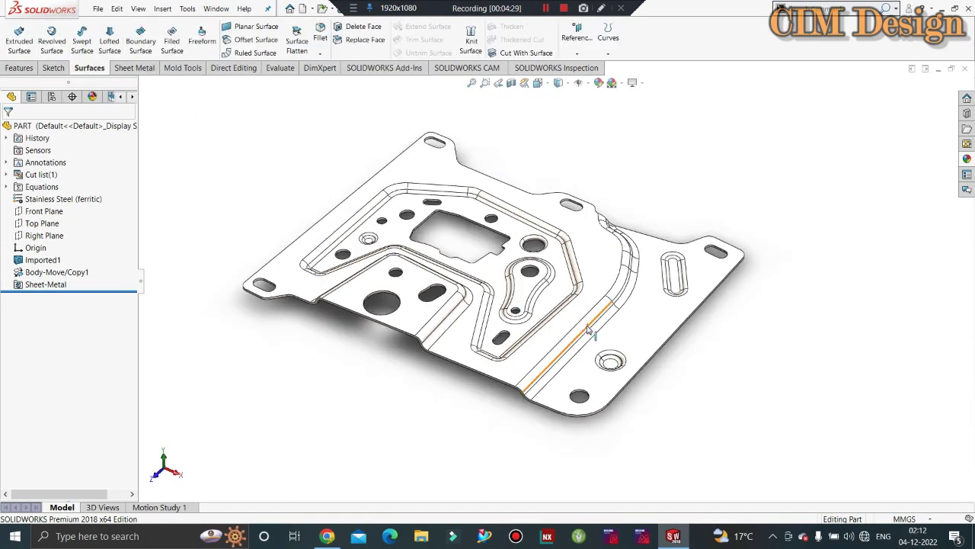
{"action": "scroll", "coordinate": [537, 241], "scroll_direction": "down", "scroll_amount": 1}
Start Surface Flatten and select the sloped face, its bend face, and all tangent faces.
{"action": "left_click", "coordinate": [297, 42]}
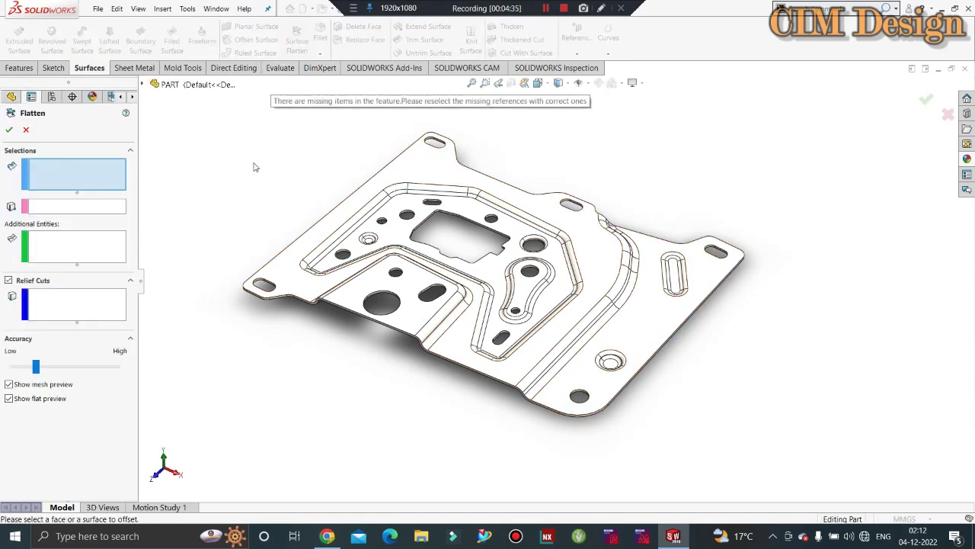
{"action": "scroll", "coordinate": [381, 297], "scroll_direction": "down", "scroll_amount": 2}
{"action": "left_click", "coordinate": [359, 289]}
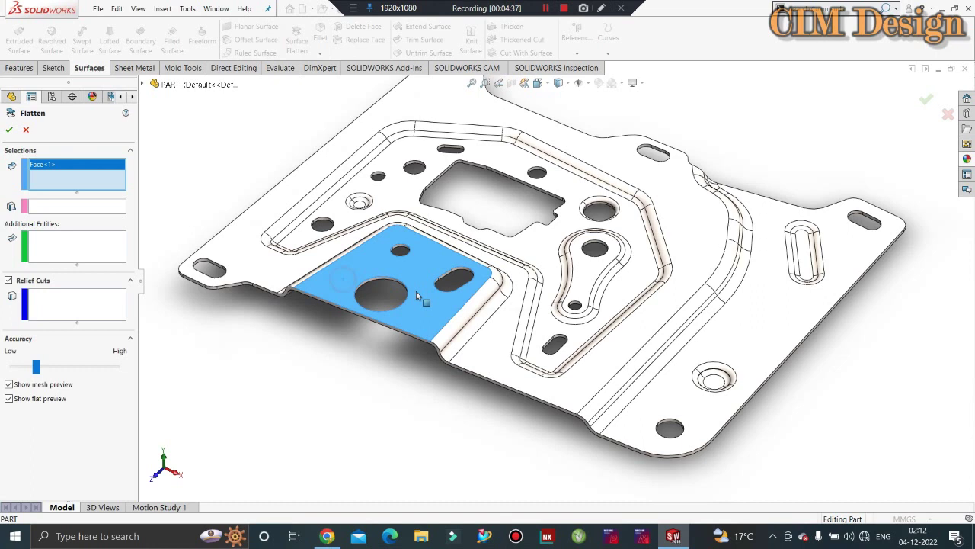
{"action": "left_click", "coordinate": [469, 320]}
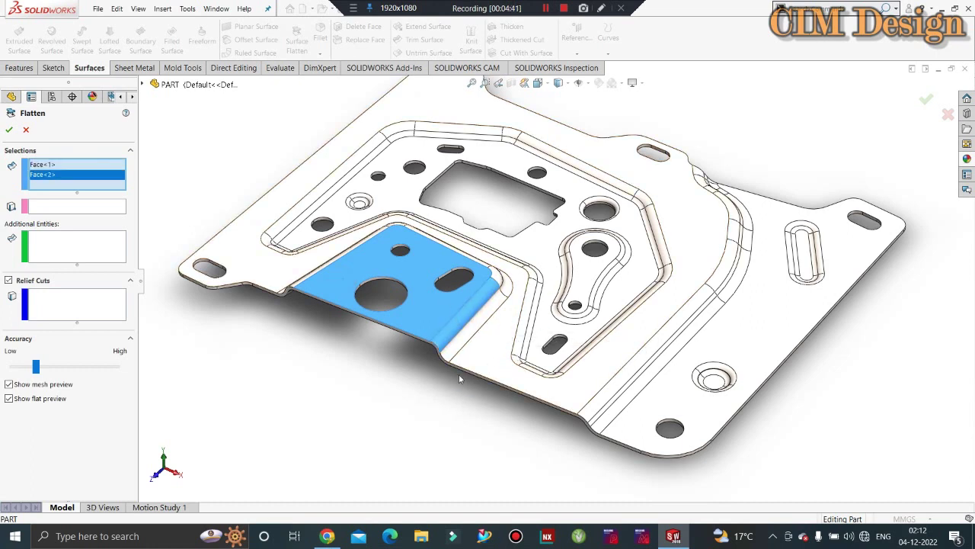
{"action": "right_click", "coordinate": [479, 349]}
{"action": "left_click", "coordinate": [539, 449]}
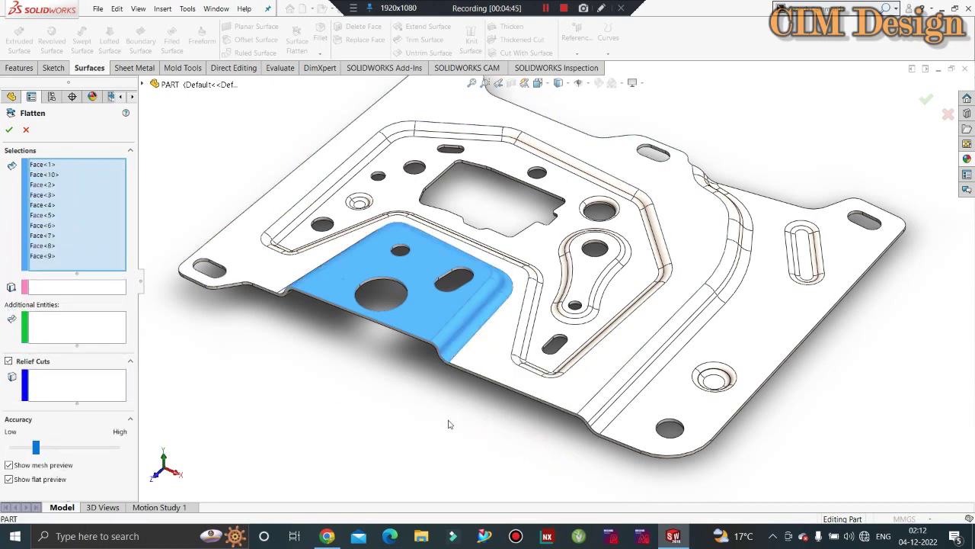
{"action": "right_click", "coordinate": [277, 200]}
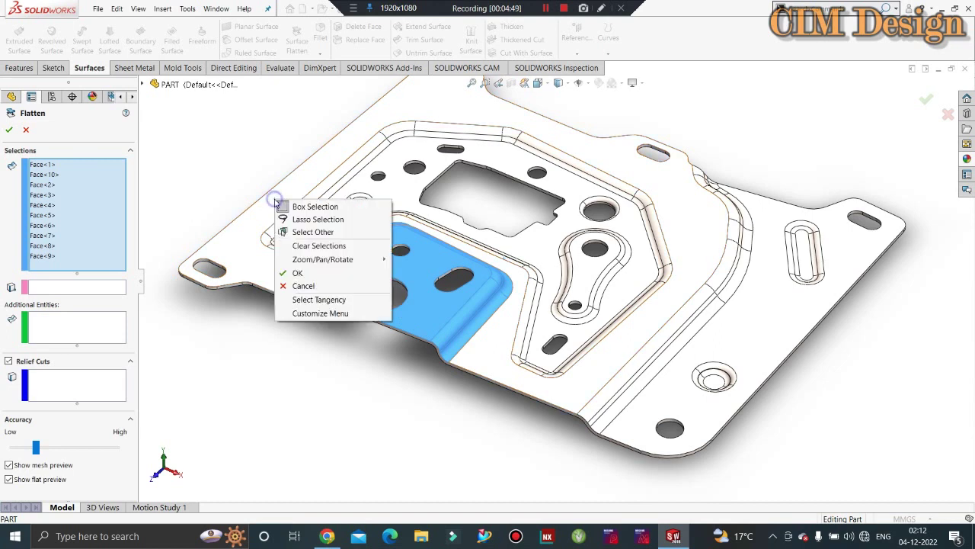
{"action": "left_click", "coordinate": [324, 303]}
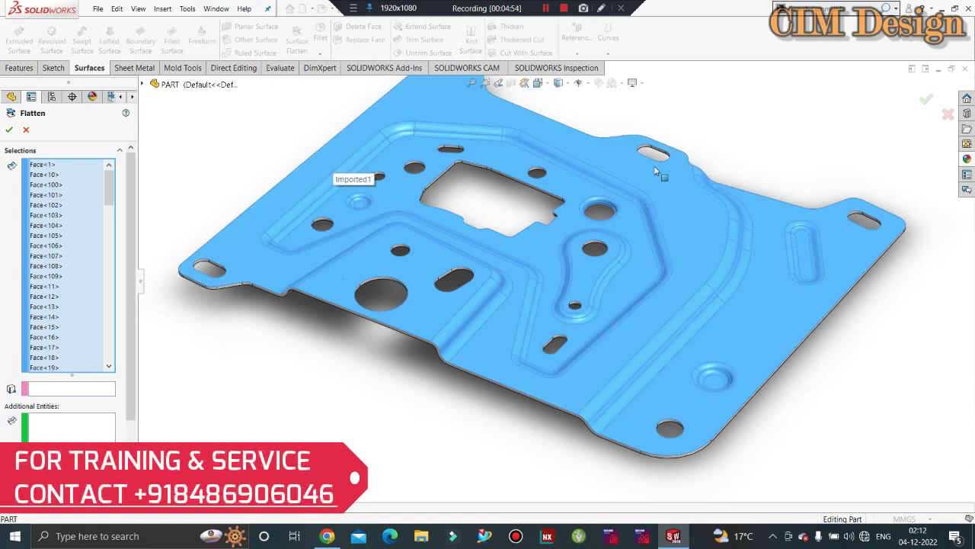
Orbit between the plate's top and underside to check that every face (Face<1> to Face<109>+) is selected.
{"action": "middle_click_drag", "start_coordinate": [631, 288], "coordinate": [556, 261]}
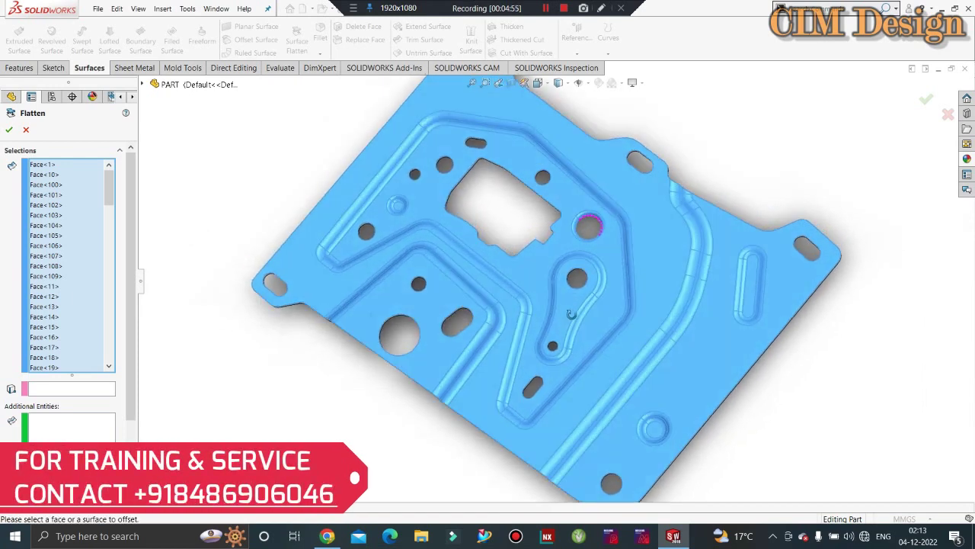
{"action": "scroll", "coordinate": [556, 261], "scroll_direction": "down", "scroll_amount": 3}
{"action": "scroll", "coordinate": [503, 291], "scroll_direction": "up", "scroll_amount": 4}
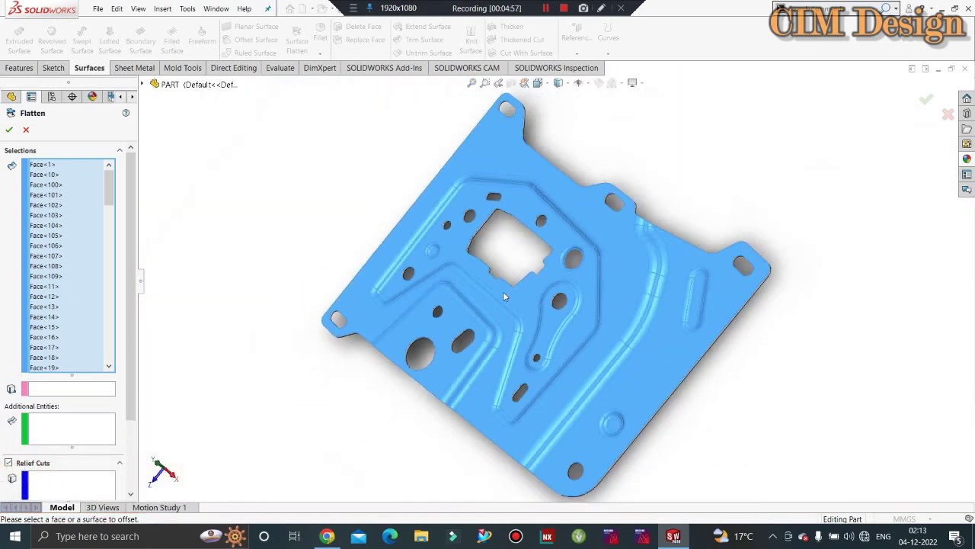
{"action": "mouse_move", "coordinate": [503, 291]}
{"action": "middle_mouse_down"}
{"action": "mouse_move", "coordinate": [559, 300]}
{"action": "mouse_move", "coordinate": [548, 187]}
{"action": "mouse_move", "coordinate": [581, 304]}
{"action": "middle_mouse_up"}
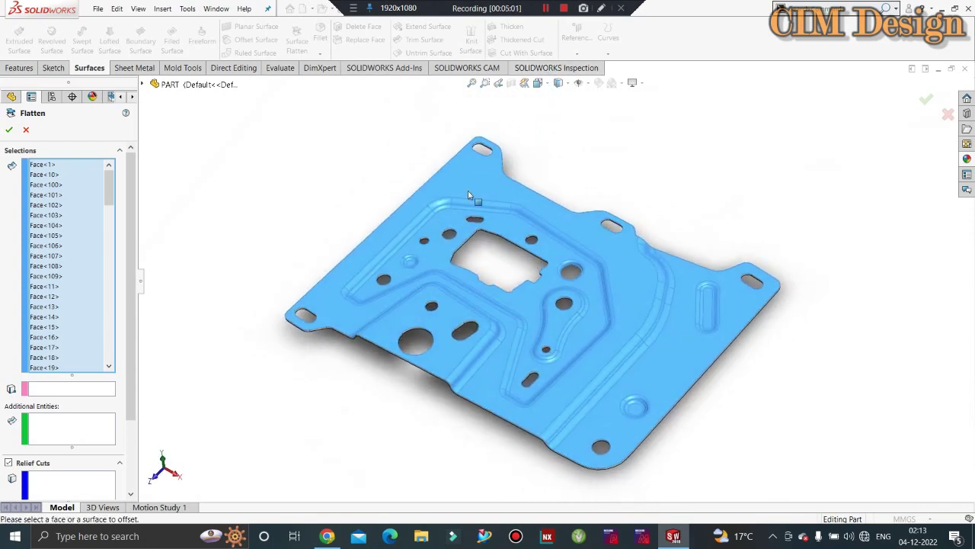
{"action": "mouse_move", "coordinate": [591, 373]}
{"action": "middle_mouse_down"}
{"action": "mouse_move", "coordinate": [577, 181]}
{"action": "mouse_move", "coordinate": [535, 195]}
{"action": "middle_mouse_up"}
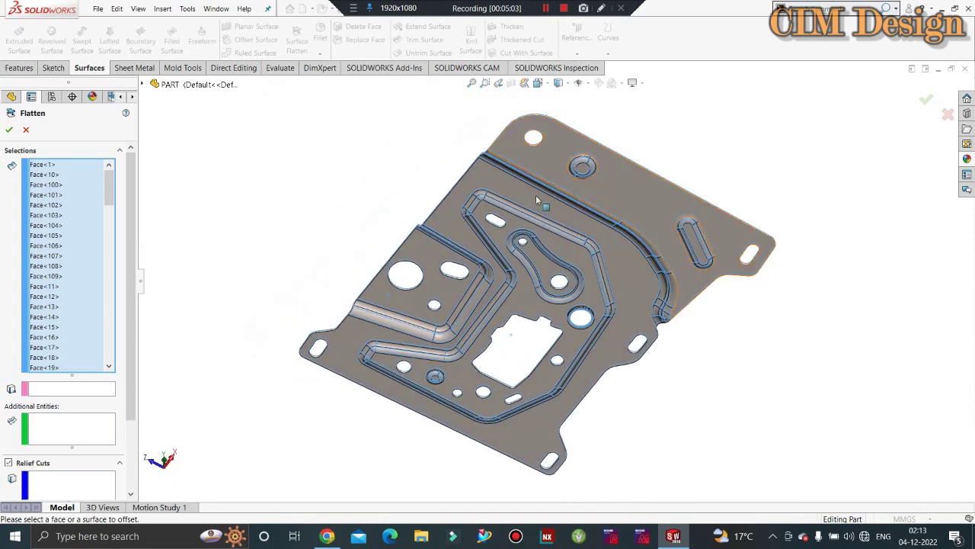
{"action": "mouse_move", "coordinate": [496, 239]}
{"action": "middle_mouse_down"}
{"action": "mouse_move", "coordinate": [484, 342]}
{"action": "mouse_move", "coordinate": [577, 424]}
{"action": "mouse_move", "coordinate": [461, 347]}
{"action": "middle_mouse_up"}
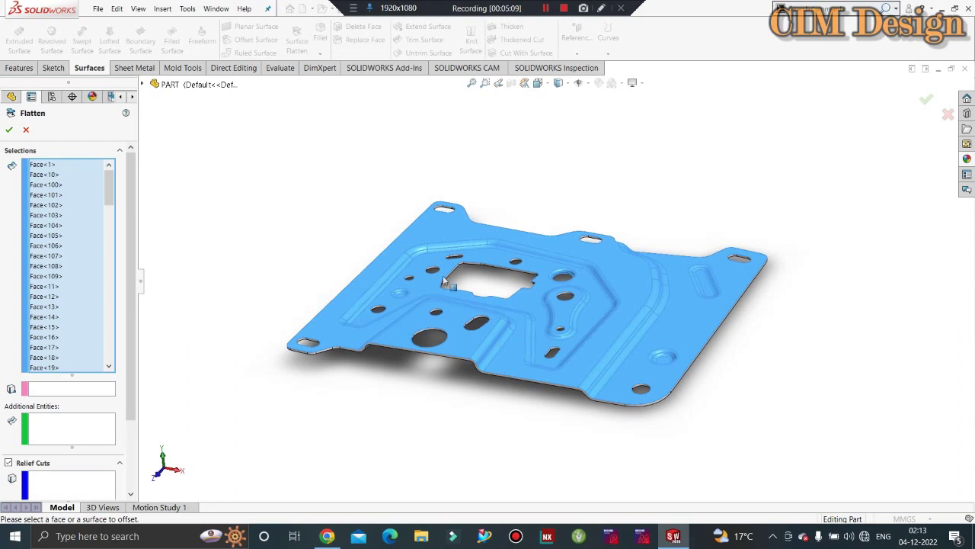
{"action": "middle_click_drag", "start_coordinate": [480, 264], "coordinate": [564, 259]}
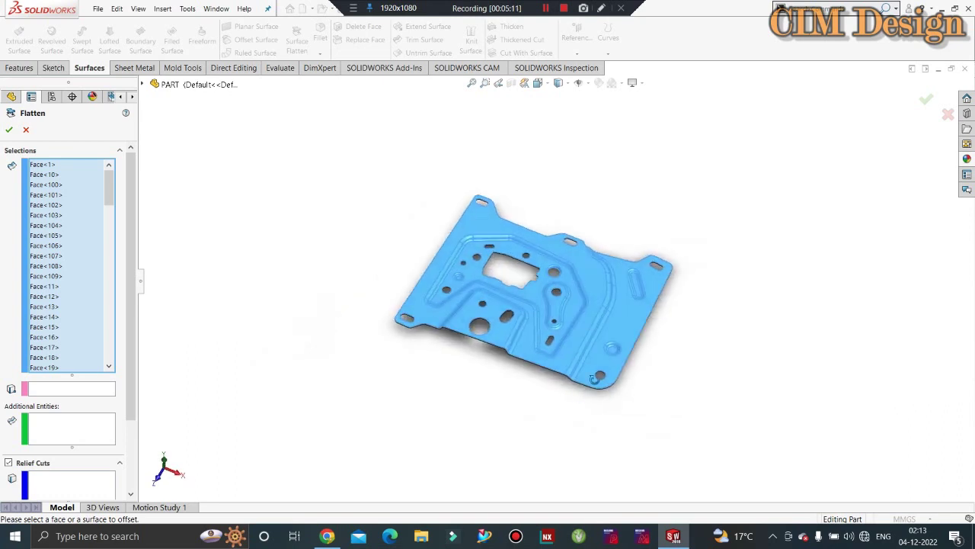
{"action": "scroll", "coordinate": [501, 281], "scroll_direction": "down", "scroll_amount": 3}
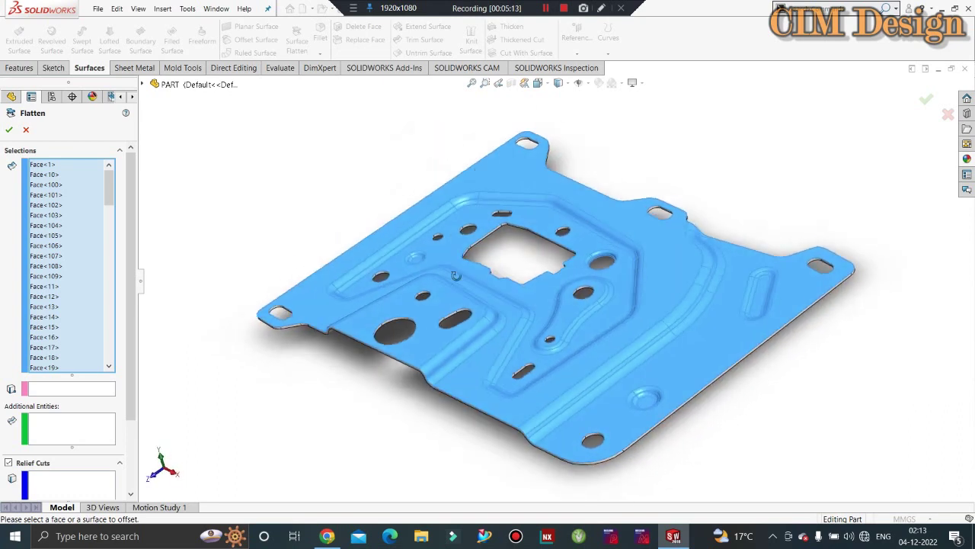
{"action": "mouse_move", "coordinate": [494, 287]}
{"action": "middle_mouse_down"}
{"action": "mouse_move", "coordinate": [524, 283]}
{"action": "mouse_move", "coordinate": [538, 105]}
{"action": "mouse_move", "coordinate": [518, 137]}
{"action": "middle_mouse_up"}
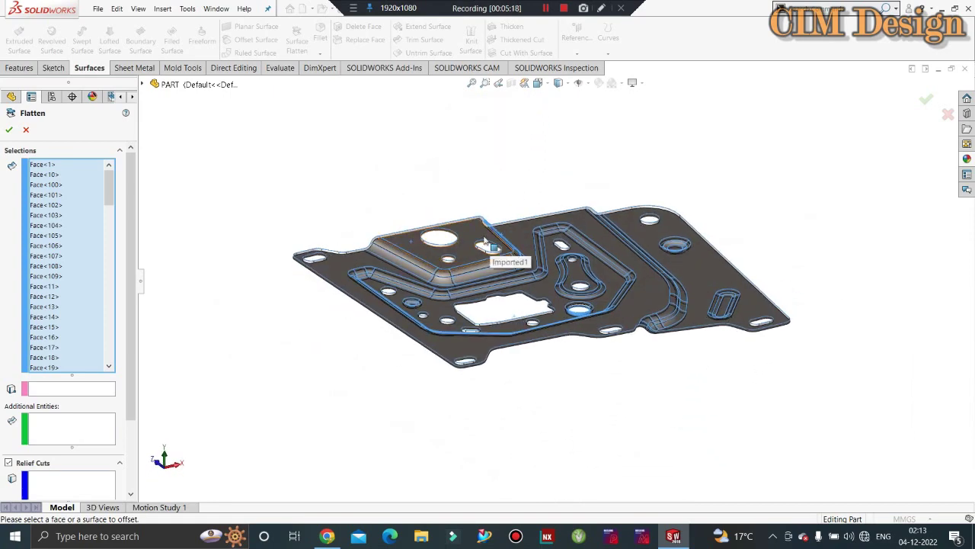
{"action": "middle_click_drag", "start_coordinate": [469, 192], "coordinate": [470, 356]}
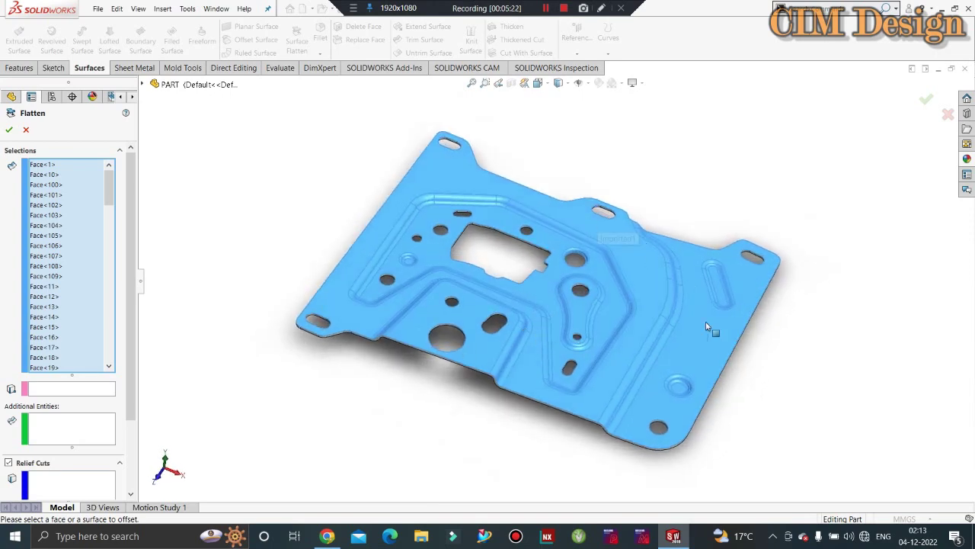
{"action": "scroll", "coordinate": [579, 259], "scroll_direction": "up", "scroll_amount": 2}
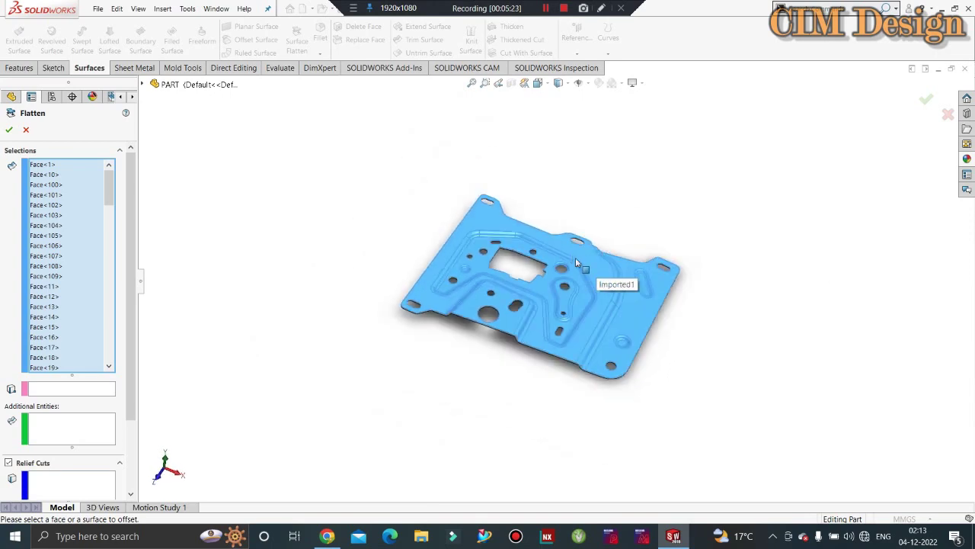
{"action": "scroll", "coordinate": [579, 258], "scroll_direction": "down", "scroll_amount": 5}
{"action": "scroll", "coordinate": [579, 257], "scroll_direction": "down", "scroll_amount": 2}
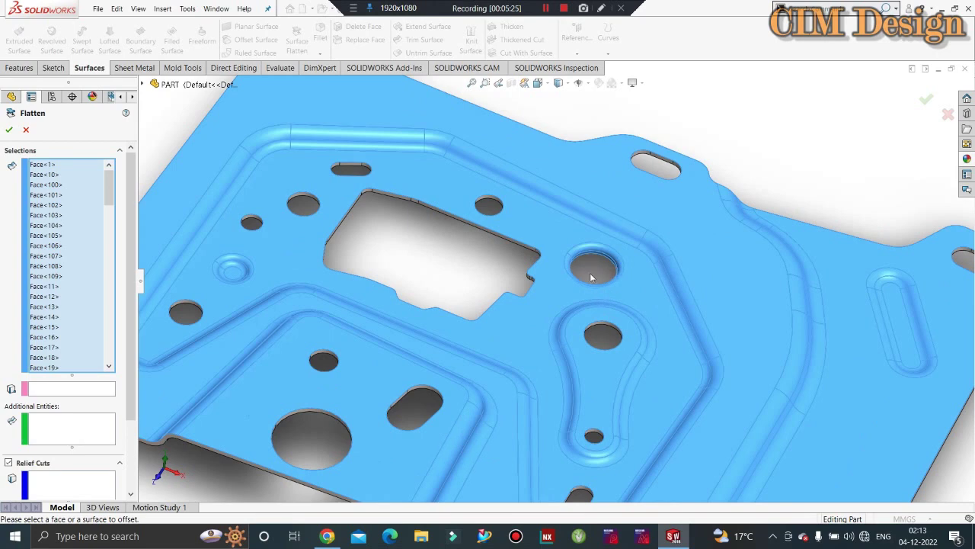
{"action": "scroll", "coordinate": [574, 270], "scroll_direction": "up", "scroll_amount": 3}
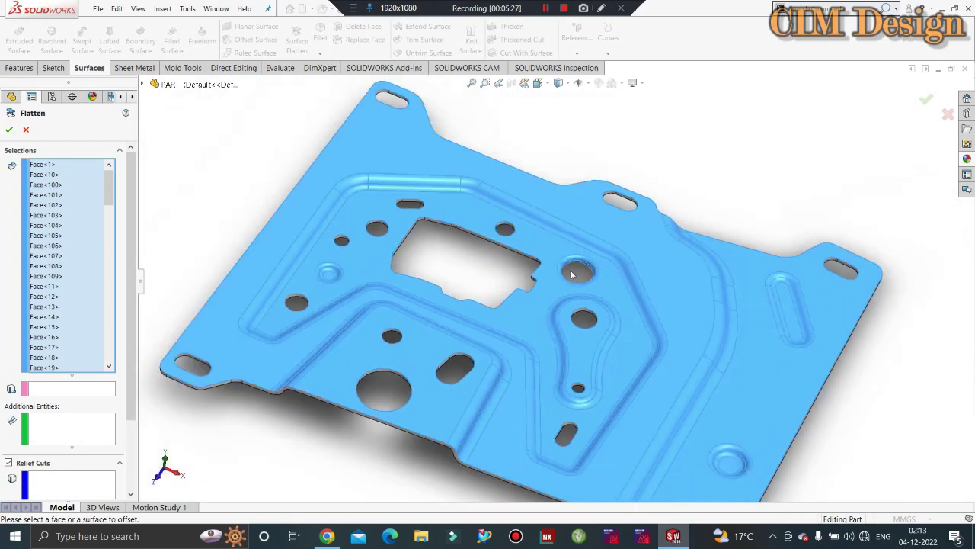
{"action": "middle_click_drag", "start_coordinate": [513, 268], "coordinate": [404, 336]}
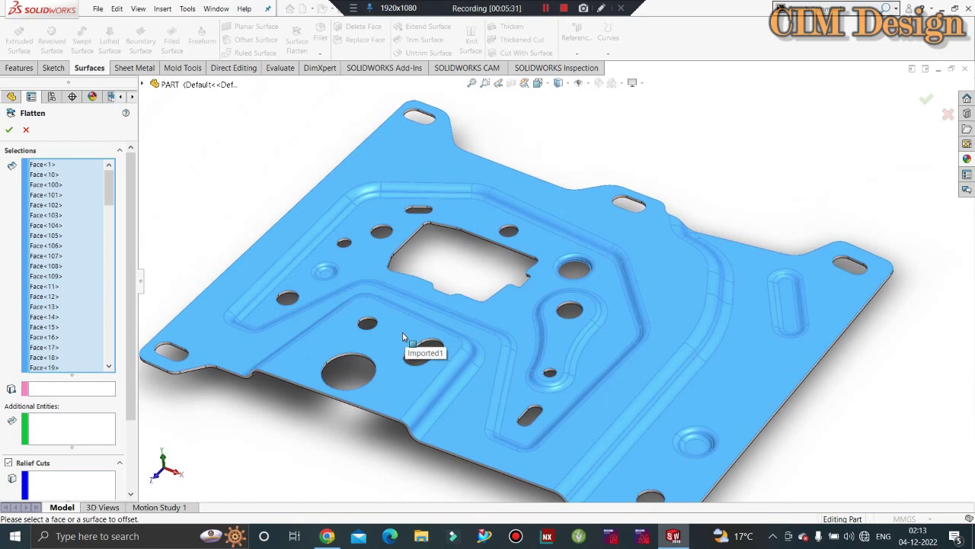
{"action": "scroll", "coordinate": [404, 336], "scroll_direction": "up", "scroll_amount": 2}
{"action": "middle_click_drag", "start_coordinate": [424, 305], "coordinate": [504, 304]}
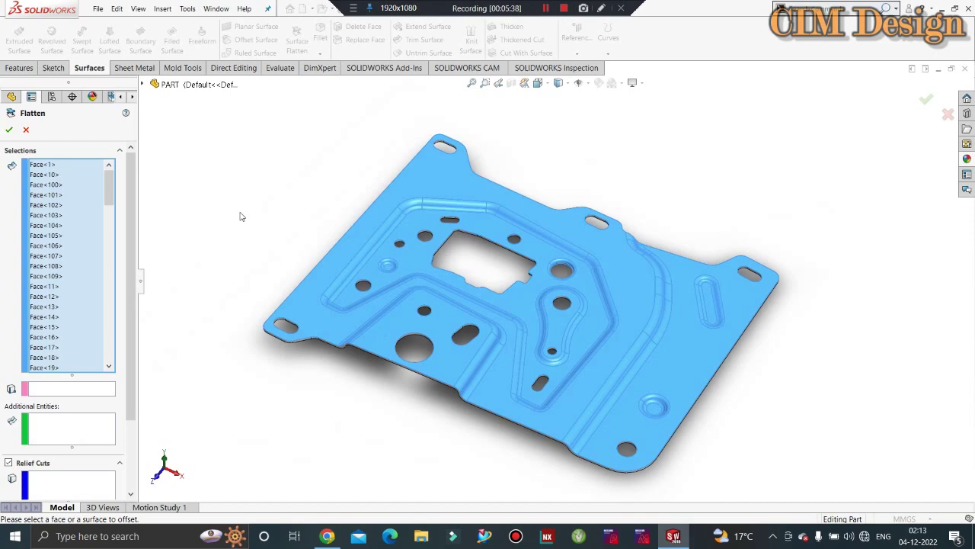
{"action": "scroll", "coordinate": [547, 286], "scroll_direction": "down", "scroll_amount": 2}
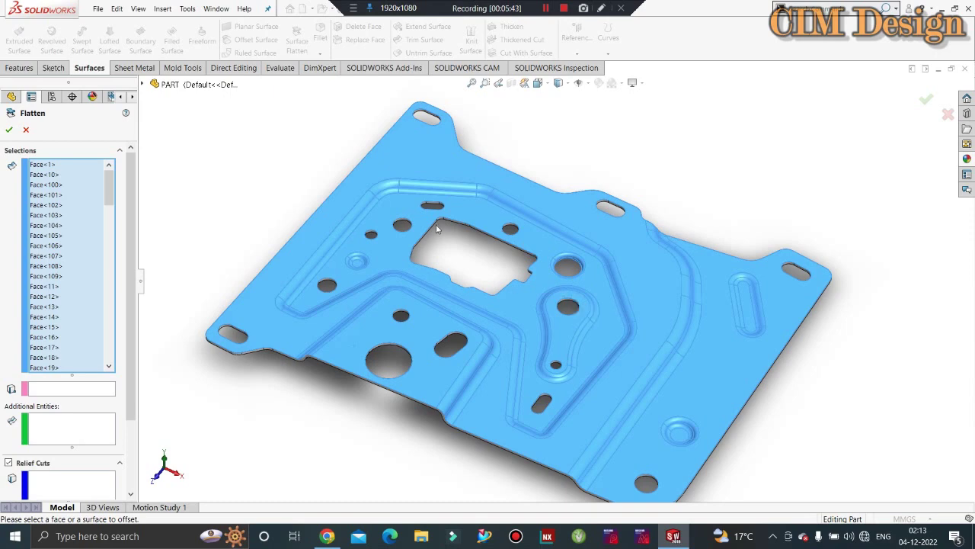
{"action": "middle_click_drag", "start_coordinate": [513, 260], "coordinate": [520, 265], "text": "ctrl"}
{"action": "scroll", "coordinate": [509, 264], "scroll_direction": "down", "scroll_amount": 2}
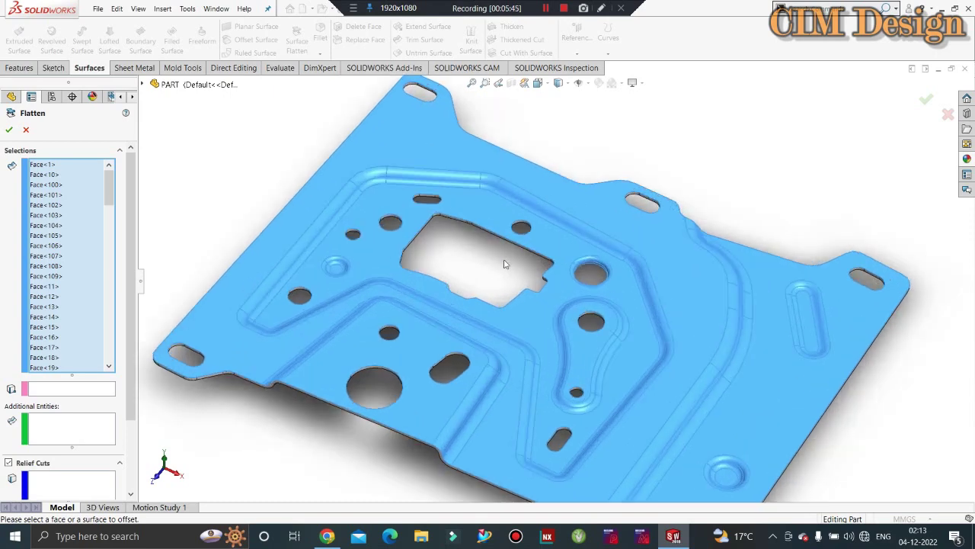
{"action": "scroll", "coordinate": [496, 228], "scroll_direction": "down", "scroll_amount": 1}
{"action": "scroll", "coordinate": [486, 206], "scroll_direction": "up", "scroll_amount": 3}
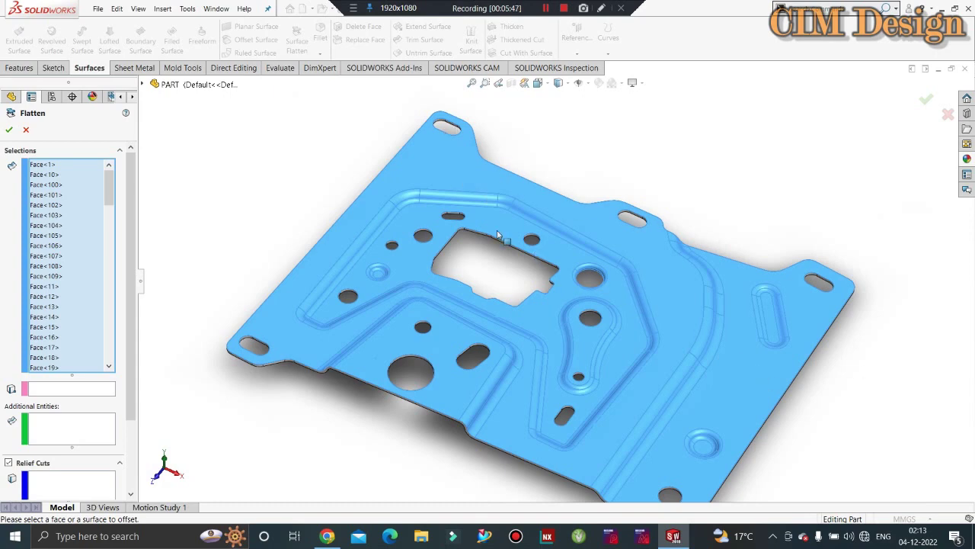
{"action": "scroll", "coordinate": [533, 244], "scroll_direction": "up", "scroll_amount": 1}
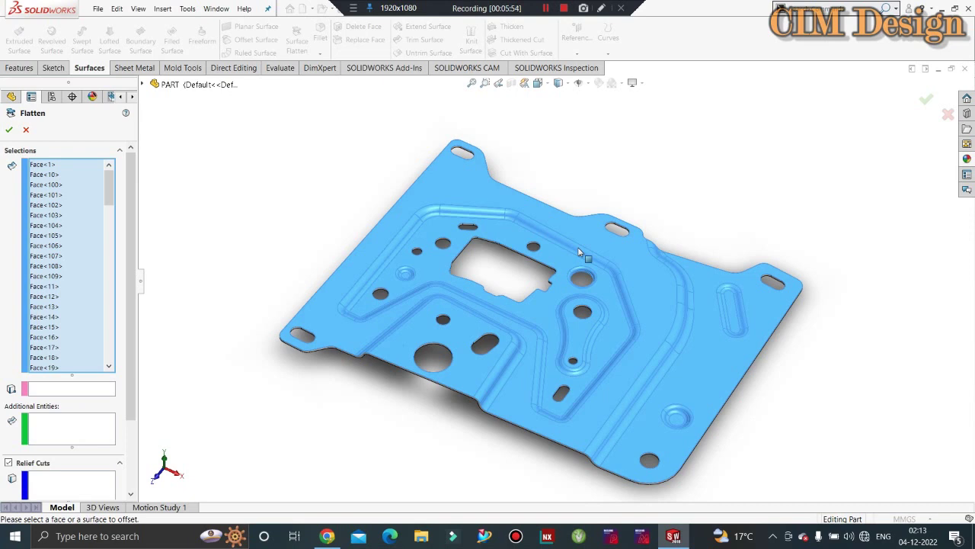
{"action": "scroll", "coordinate": [631, 332], "scroll_direction": "down", "scroll_amount": 1}
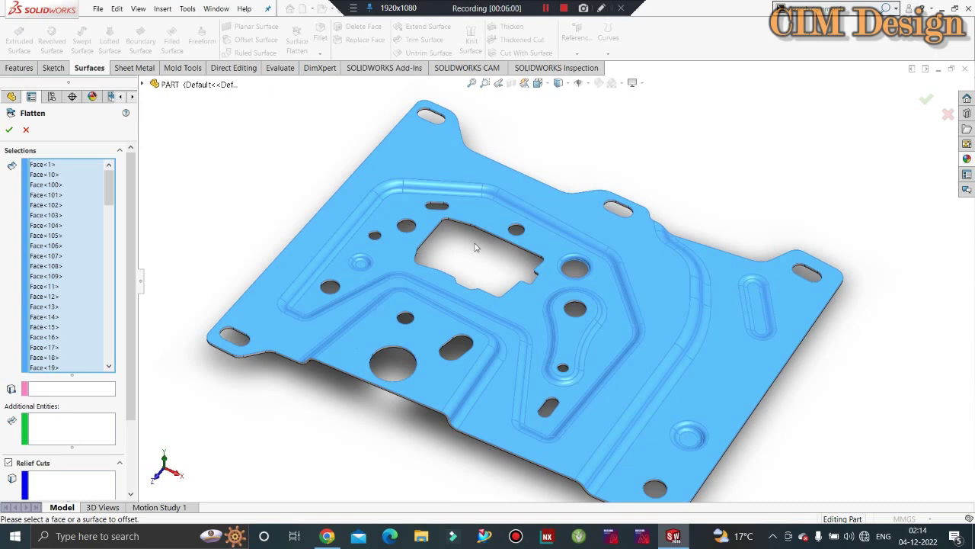
{"action": "scroll", "coordinate": [442, 218], "scroll_direction": "up", "scroll_amount": 1}
{"action": "scroll", "coordinate": [635, 363], "scroll_direction": "down", "scroll_amount": 1}
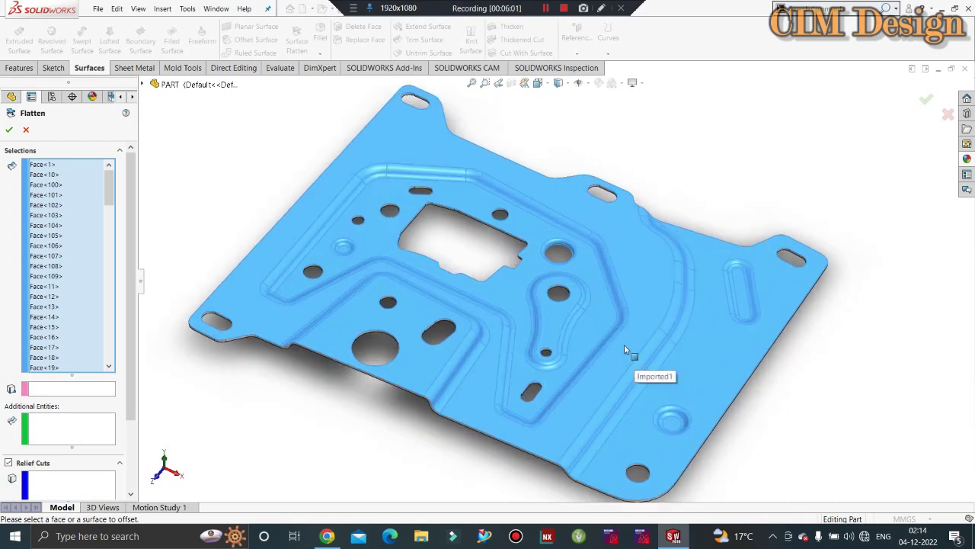
{"action": "scroll", "coordinate": [624, 345], "scroll_direction": "up", "scroll_amount": 2}
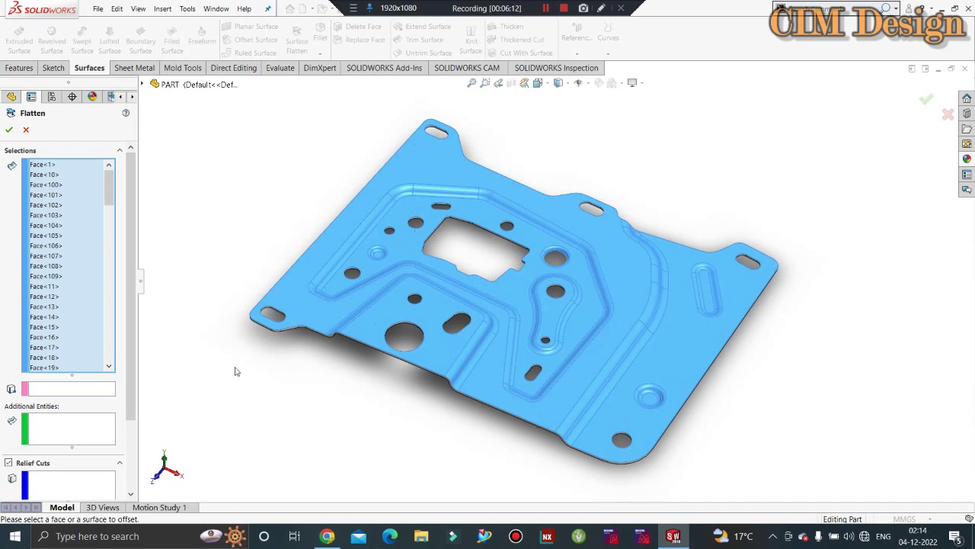
Pick Vertex<1> on the plate's front edge as the point to flatten from.
{"action": "left_click", "coordinate": [88, 391]}
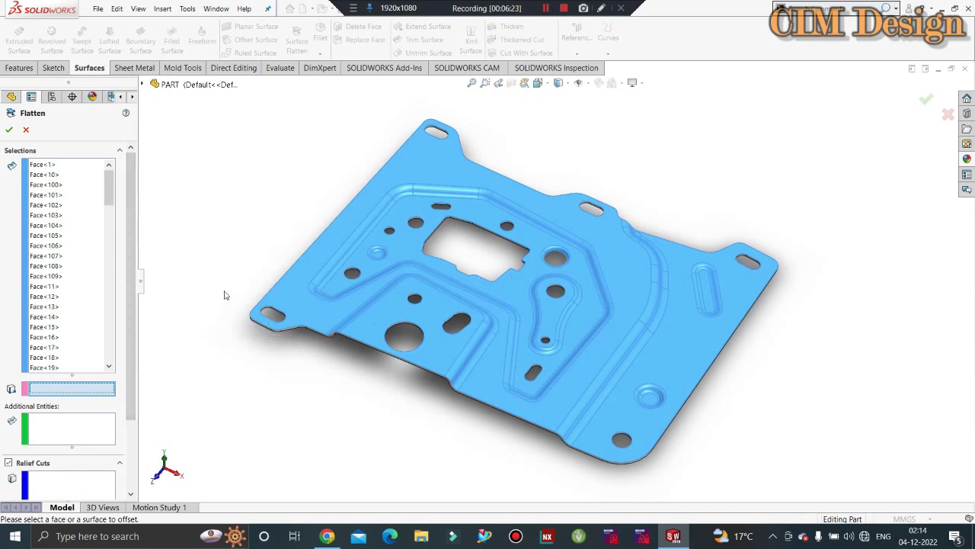
{"action": "middle_click_drag", "start_coordinate": [254, 433], "coordinate": [282, 359]}
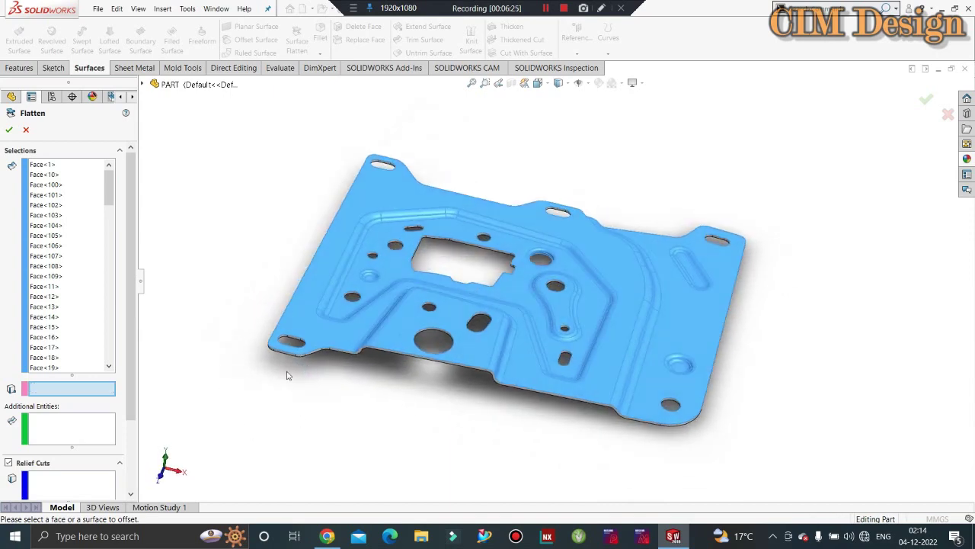
{"action": "scroll", "coordinate": [290, 356], "scroll_direction": "down", "scroll_amount": 5}
{"action": "scroll", "coordinate": [298, 339], "scroll_direction": "down", "scroll_amount": 2}
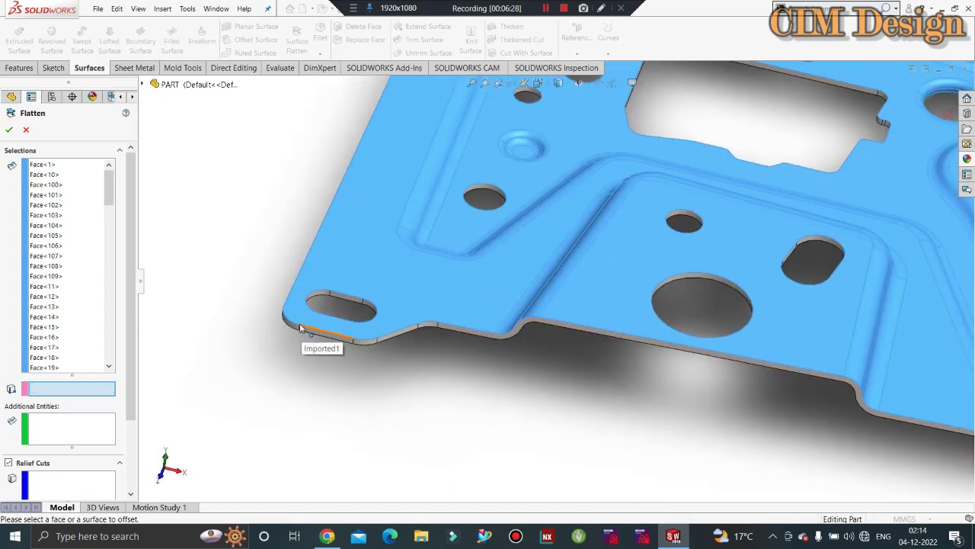
{"action": "scroll", "coordinate": [300, 323], "scroll_direction": "up", "scroll_amount": 3}
{"action": "scroll", "coordinate": [259, 278], "scroll_direction": "up", "scroll_amount": 3}
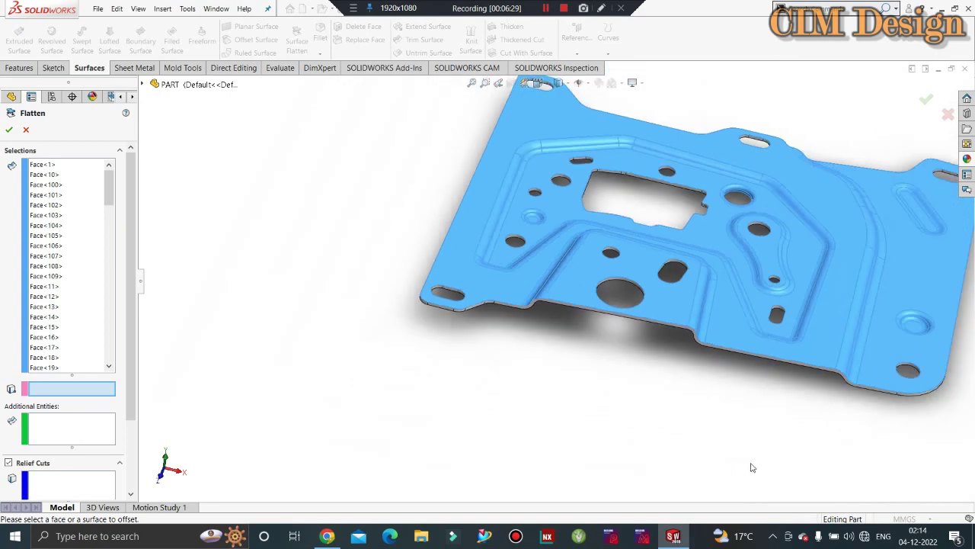
{"action": "mouse_move", "coordinate": [751, 464]}
{"action": "middle_mouse_down"}
{"action": "mouse_move", "coordinate": [720, 411]}
{"action": "mouse_move", "coordinate": [736, 455]}
{"action": "middle_mouse_up"}
{"action": "scroll", "coordinate": [694, 312], "scroll_direction": "down", "scroll_amount": 3}
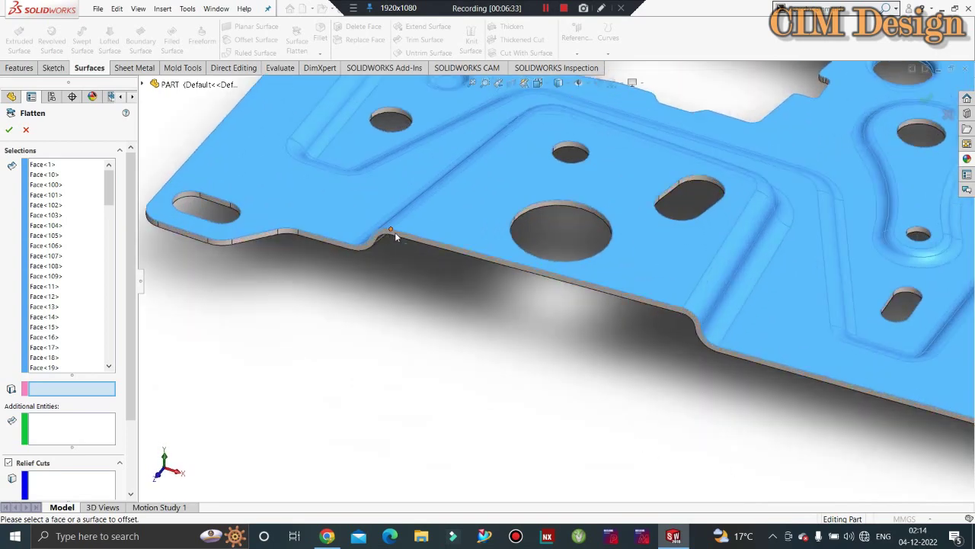
{"action": "left_click", "coordinate": [683, 307]}
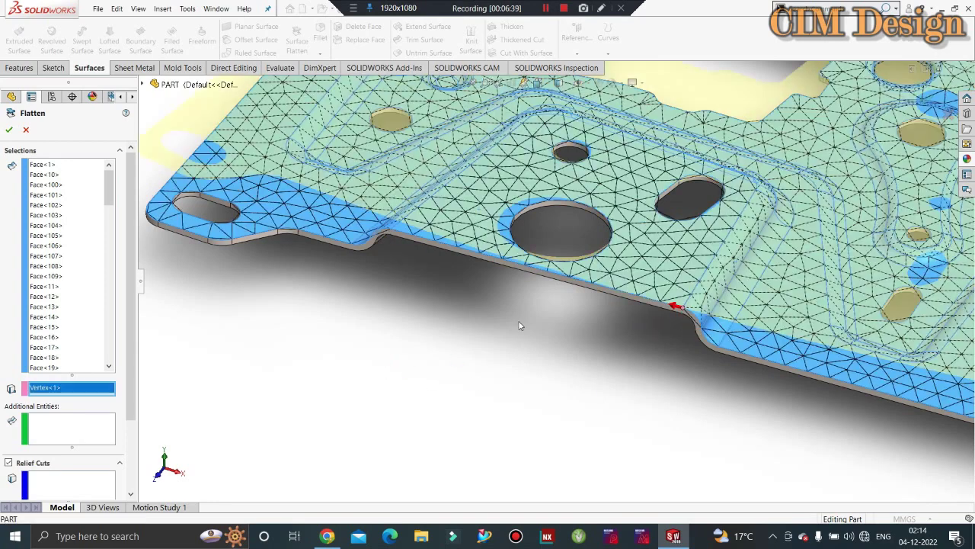
Zoom out to check the mesh preview across the whole plate, then scroll the panel to Accuracy.
{"action": "scroll", "coordinate": [468, 288], "scroll_direction": "up", "scroll_amount": 2}
{"action": "scroll", "coordinate": [394, 290], "scroll_direction": "up", "scroll_amount": 2}
{"action": "scroll", "coordinate": [533, 274], "scroll_direction": "up", "scroll_amount": 2}
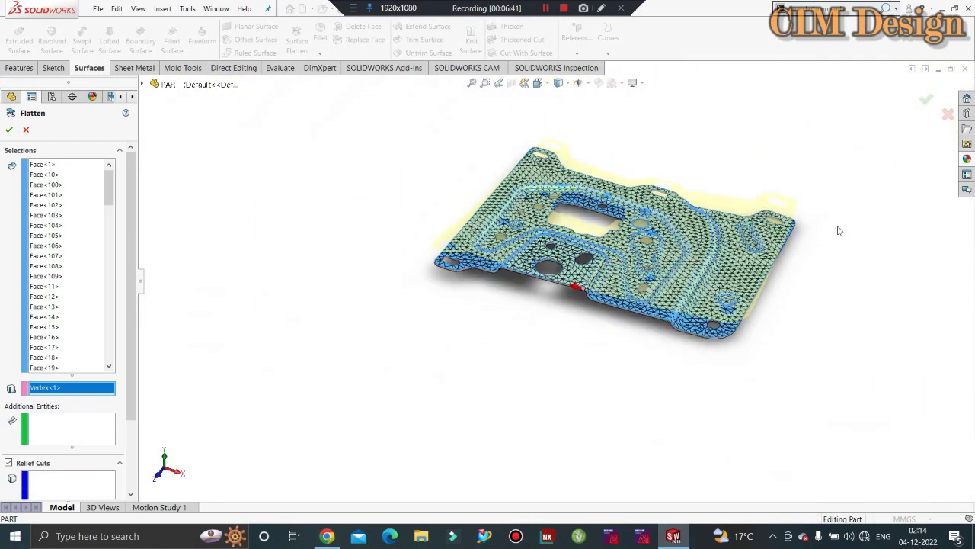
{"action": "scroll", "coordinate": [762, 209], "scroll_direction": "down", "scroll_amount": 2}
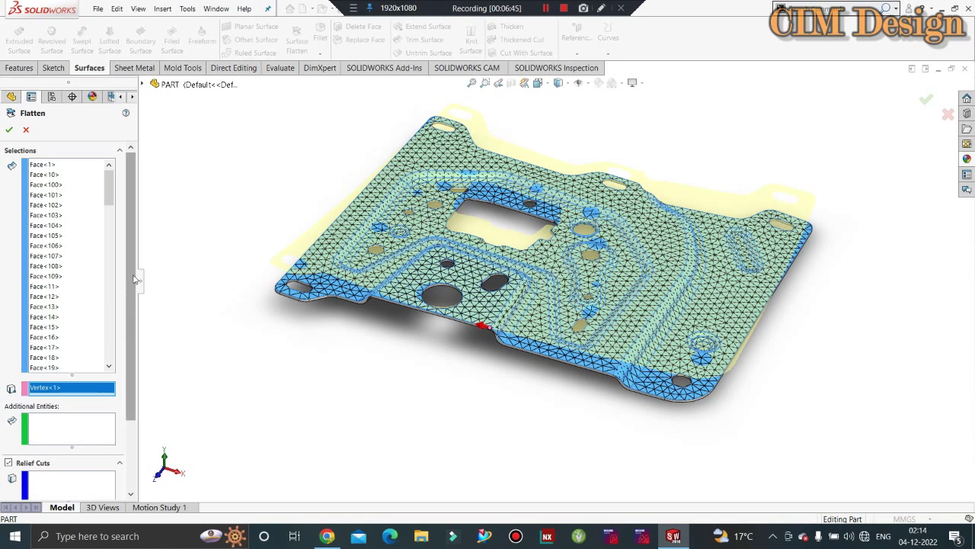
{"action": "scroll", "coordinate": [133, 298], "scroll_direction": "down", "scroll_amount": 1}
{"action": "left_click_drag", "start_coordinate": [133, 297], "coordinate": [137, 354]}
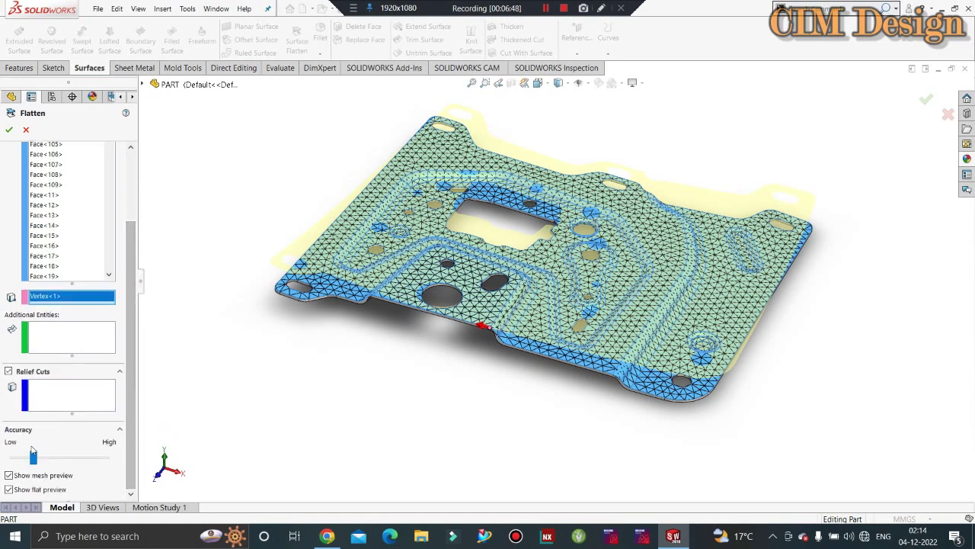
Set the flatten Accuracy slider to High and view the finer preview from nearly top-down.
{"action": "left_click", "coordinate": [105, 459]}
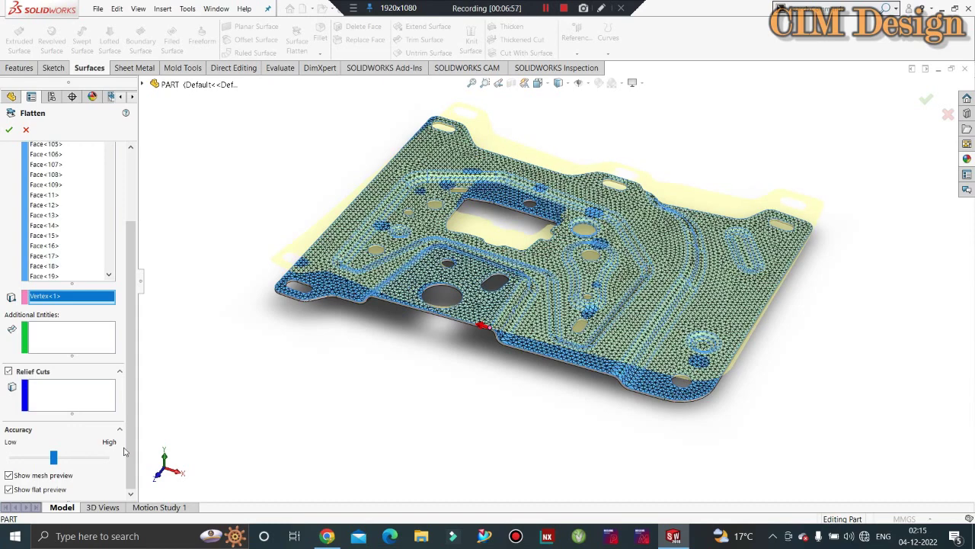
{"action": "left_click_drag", "start_coordinate": [54, 457], "coordinate": [105, 457]}
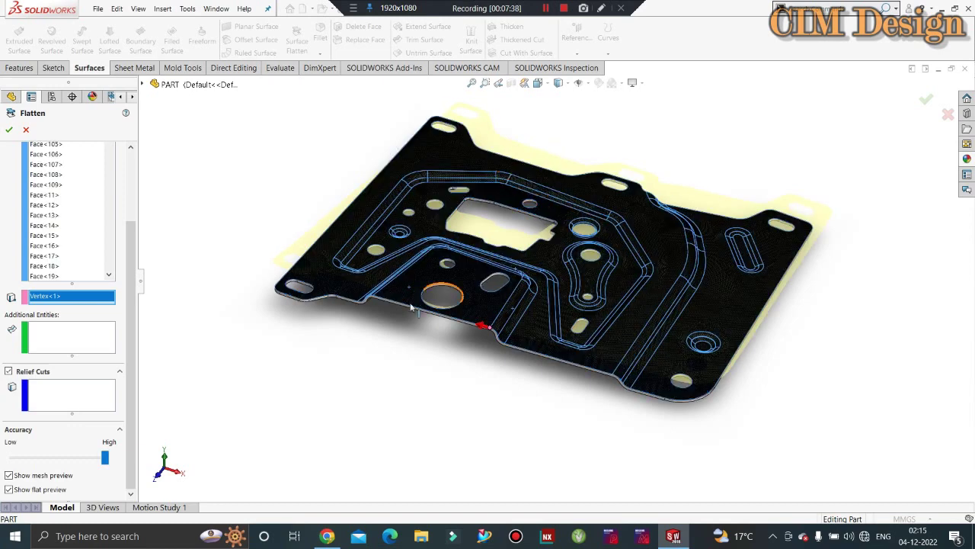
{"action": "middle_click_drag", "start_coordinate": [407, 366], "coordinate": [394, 425]}
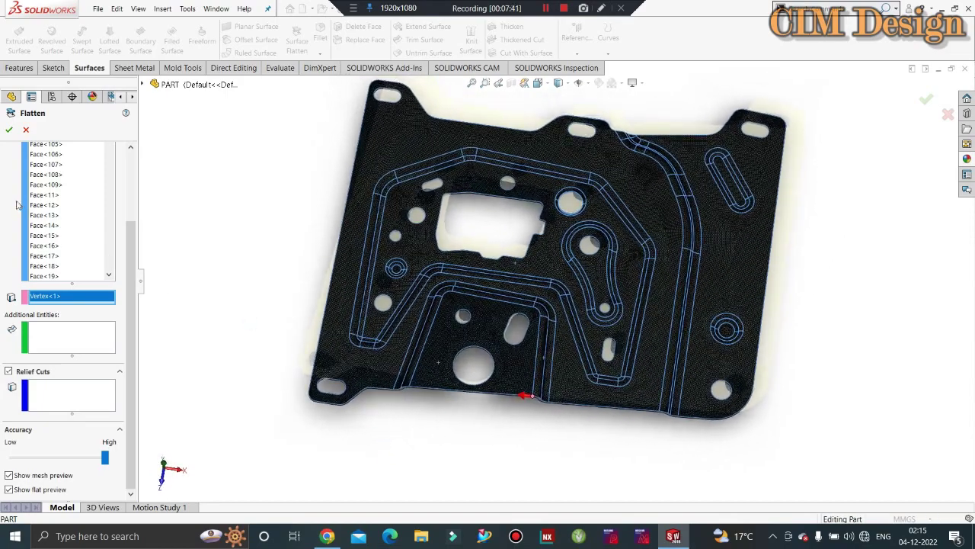
Confirm the High-accuracy flatten so Surface-Flatten1 is created.
{"action": "left_click", "coordinate": [8, 130]}
{"action": "mouse_move", "coordinate": [106, 458]}
{"action": "left_mouse_down"}
{"action": "mouse_move", "coordinate": [82, 458]}
{"action": "mouse_move", "coordinate": [106, 456]}
{"action": "left_mouse_up"}
{"action": "left_click", "coordinate": [546, 7]}
Hide the Imported1 body, leaving only the flat Surface-Flatten1 surface visible.
{"action": "scroll", "coordinate": [455, 181], "scroll_direction": "up", "scroll_amount": 1}
{"action": "scroll", "coordinate": [455, 180], "scroll_direction": "up", "scroll_amount": 3}
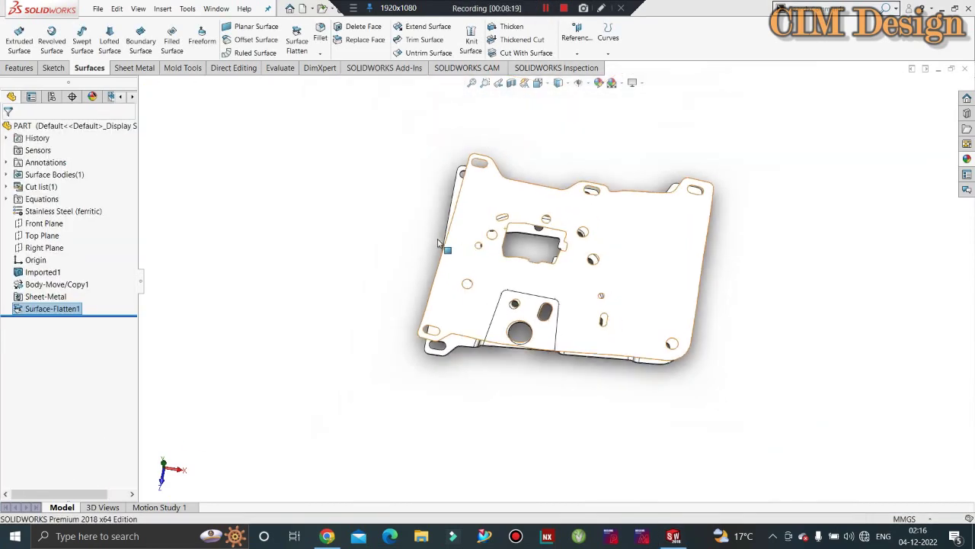
{"action": "mouse_move", "coordinate": [503, 176]}
{"action": "middle_mouse_down"}
{"action": "mouse_move", "coordinate": [548, 158]}
{"action": "mouse_move", "coordinate": [582, 298]}
{"action": "middle_mouse_up"}
{"action": "scroll", "coordinate": [547, 158], "scroll_direction": "down", "scroll_amount": 3}
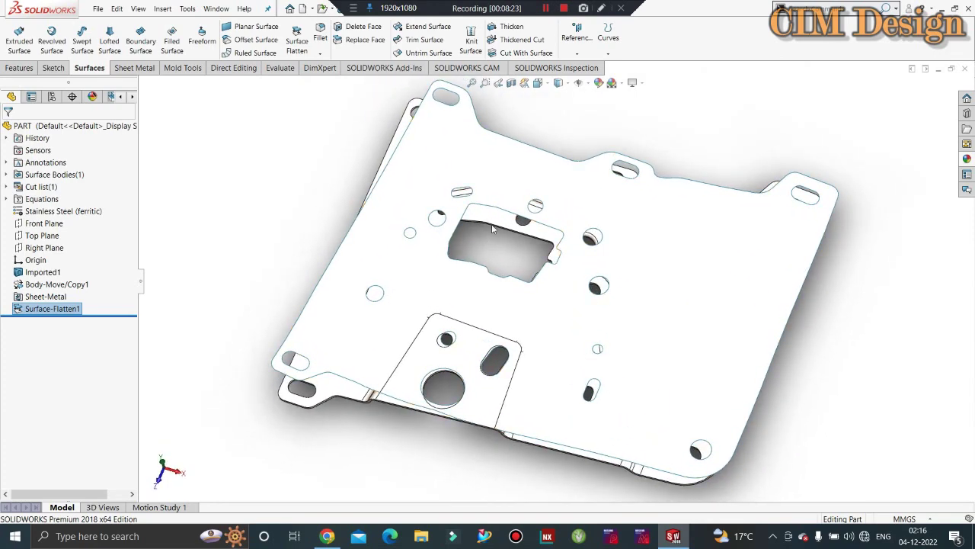
{"action": "middle_click_drag", "start_coordinate": [491, 224], "coordinate": [341, 324]}
{"action": "left_click", "coordinate": [341, 325]}
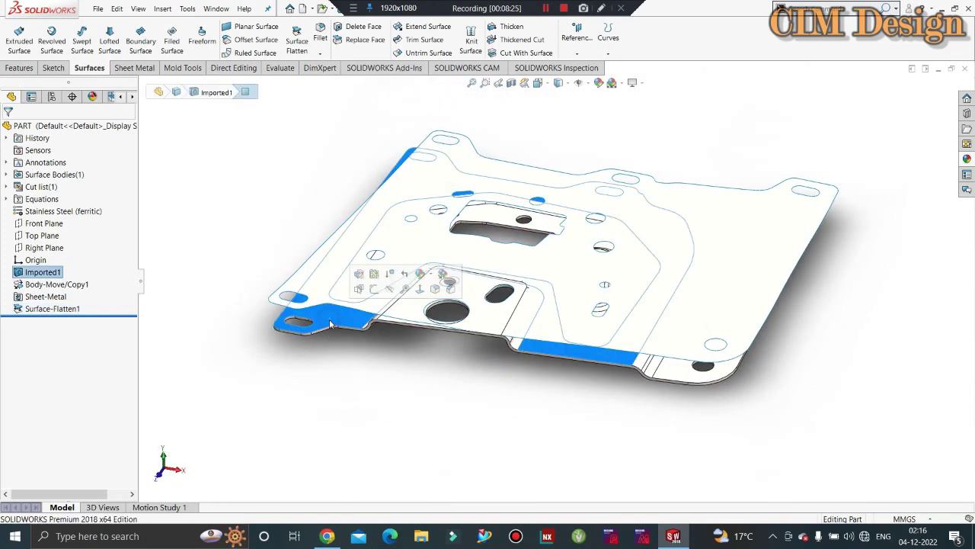
{"action": "left_click", "coordinate": [390, 288]}
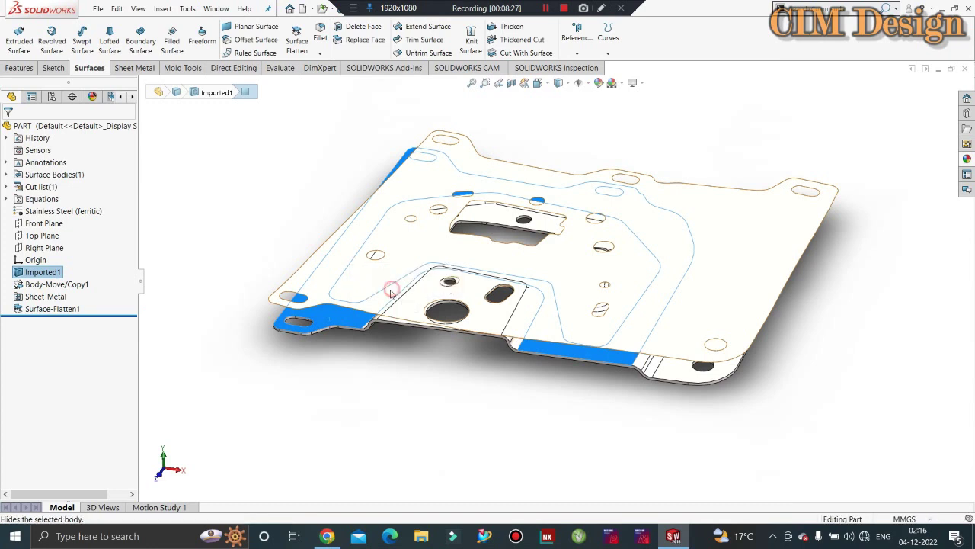
{"action": "left_click", "coordinate": [250, 189]}
{"action": "mouse_move", "coordinate": [457, 246]}
{"action": "middle_mouse_down"}
{"action": "mouse_move", "coordinate": [574, 252]}
{"action": "mouse_move", "coordinate": [555, 127]}
{"action": "mouse_move", "coordinate": [595, 195]}
{"action": "middle_mouse_up"}
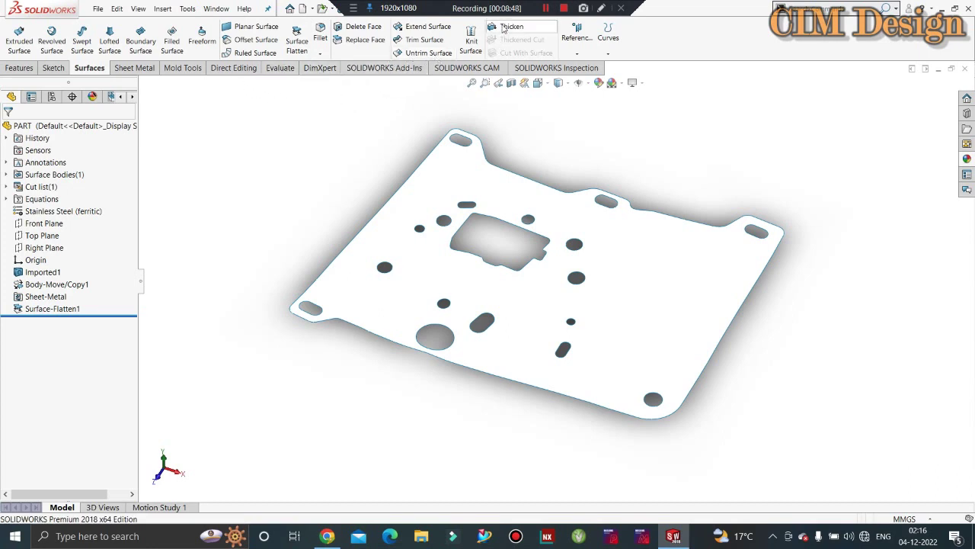
Thicken Surface-Flatten1 to one side by 1.6 mm, creating the Thicken1 solid.
{"action": "left_click", "coordinate": [502, 29]}
{"action": "left_click", "coordinate": [405, 260]}
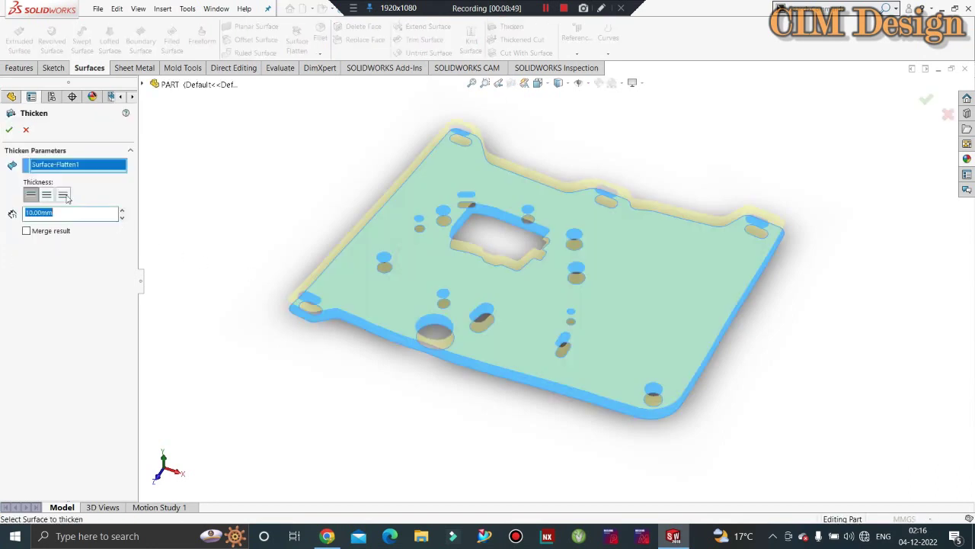
{"action": "middle_click_drag", "start_coordinate": [213, 251], "coordinate": [211, 191]}
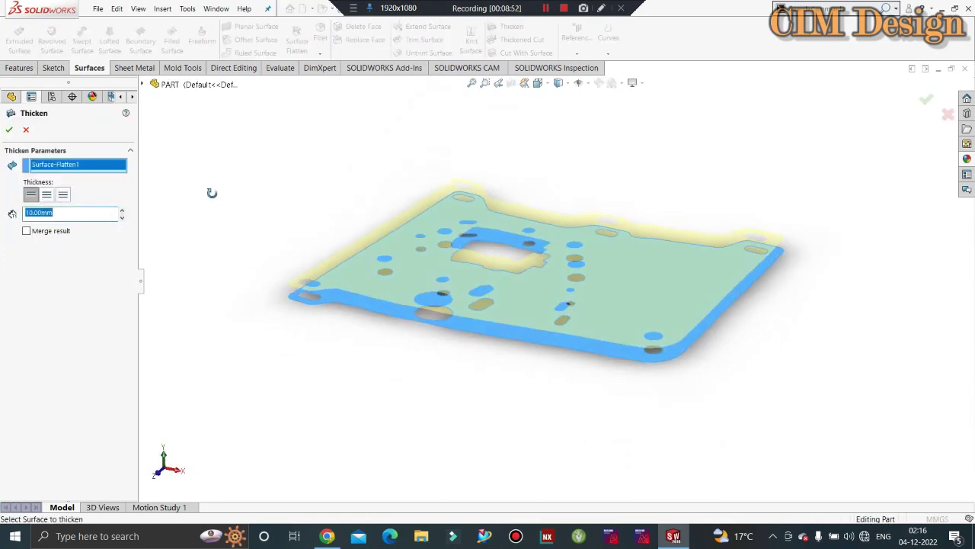
{"action": "left_click", "coordinate": [46, 194]}
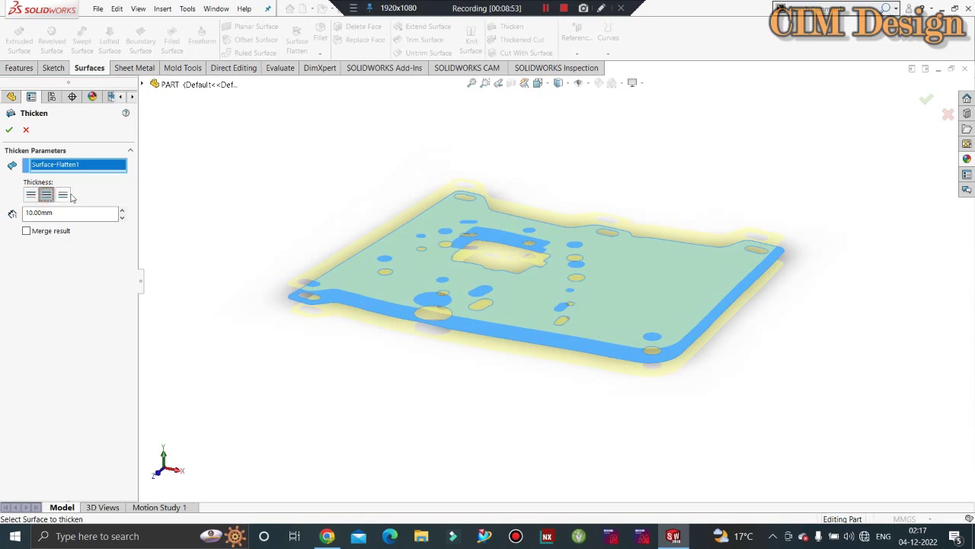
{"action": "left_click", "coordinate": [64, 195]}
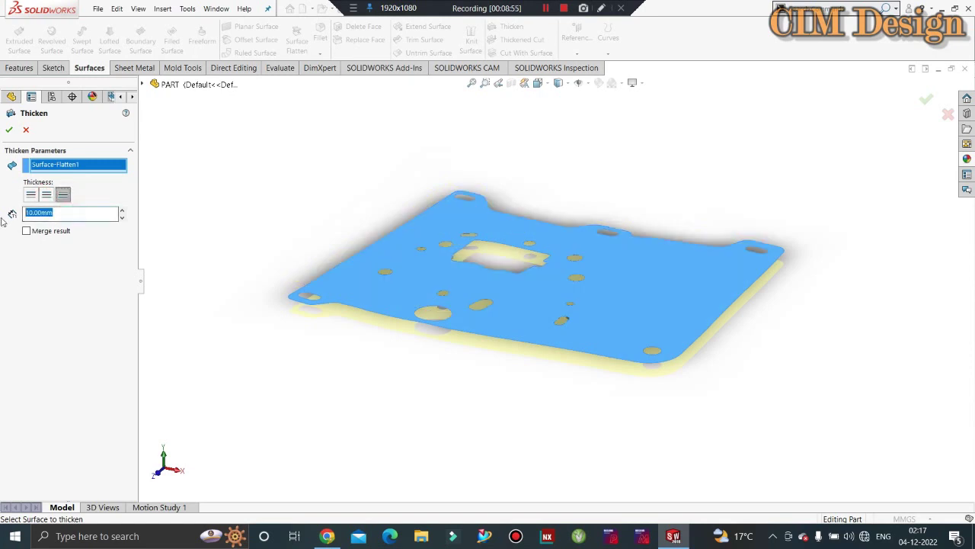
{"action": "type", "text": "1.6"}
{"action": "key", "text": "Return"}
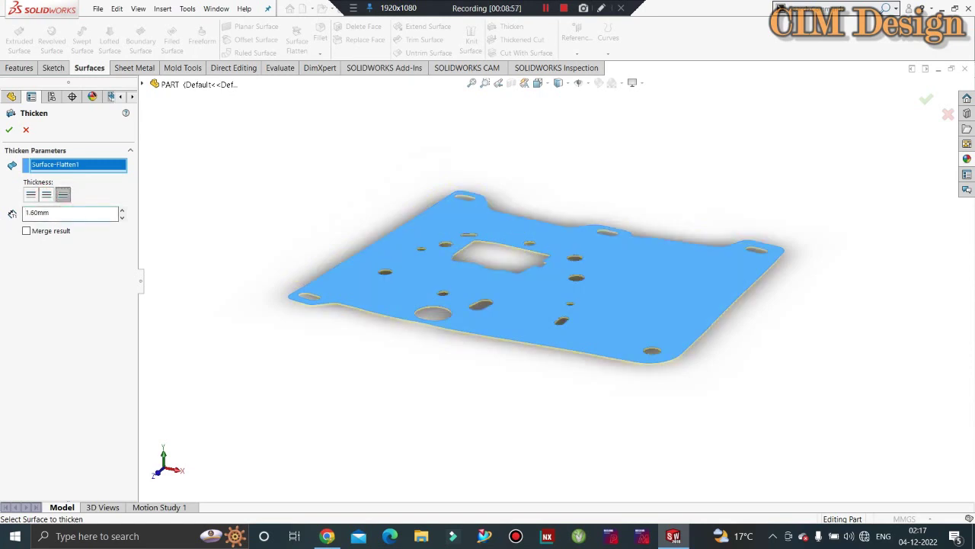
{"action": "left_click", "coordinate": [9, 130]}
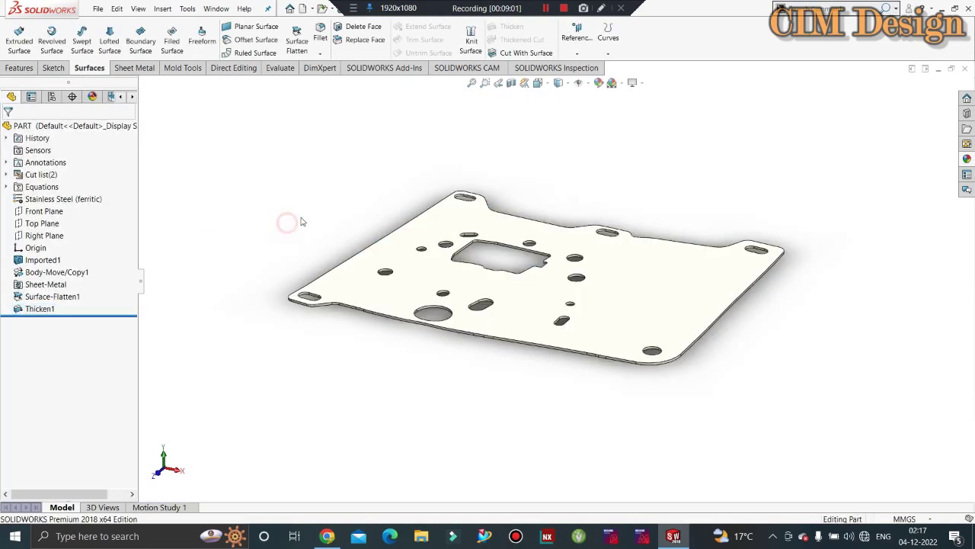
Give the whole part a pale yellow appearance through Thicken1's PART appearance.
{"action": "mouse_move", "coordinate": [301, 220]}
{"action": "middle_mouse_down"}
{"action": "mouse_move", "coordinate": [339, 264]}
{"action": "mouse_move", "coordinate": [331, 379]}
{"action": "mouse_move", "coordinate": [605, 309]}
{"action": "mouse_move", "coordinate": [560, 196]}
{"action": "mouse_move", "coordinate": [640, 264]}
{"action": "middle_mouse_up"}
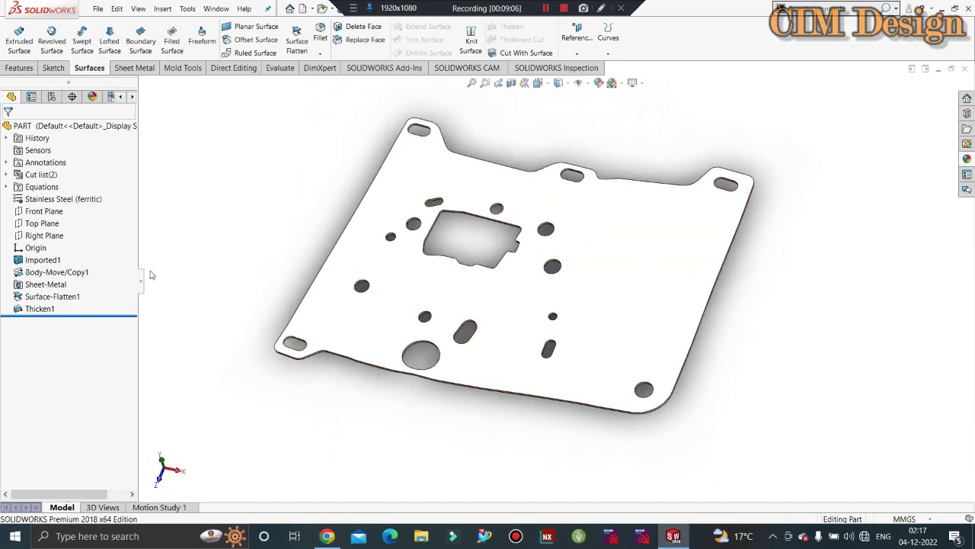
{"action": "right_click", "coordinate": [42, 309]}
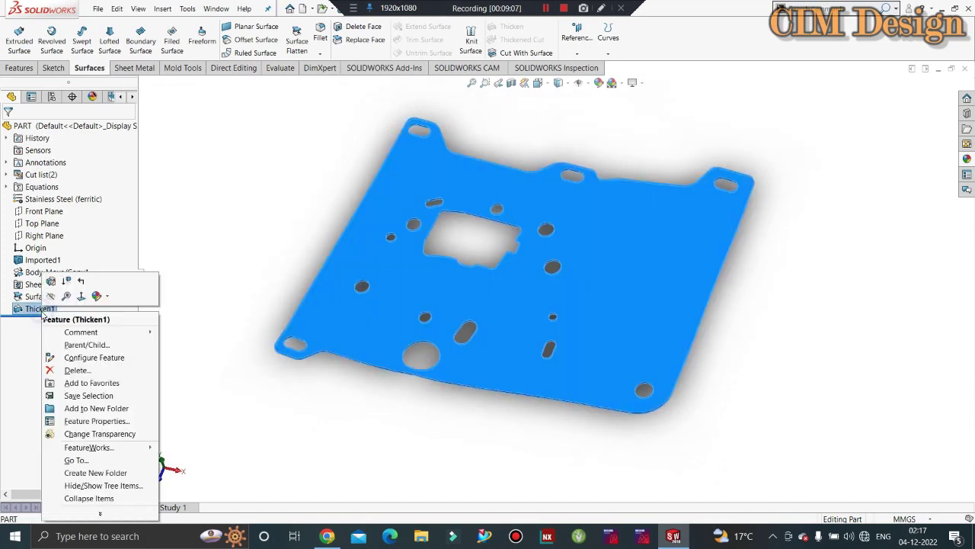
{"action": "left_click", "coordinate": [97, 295]}
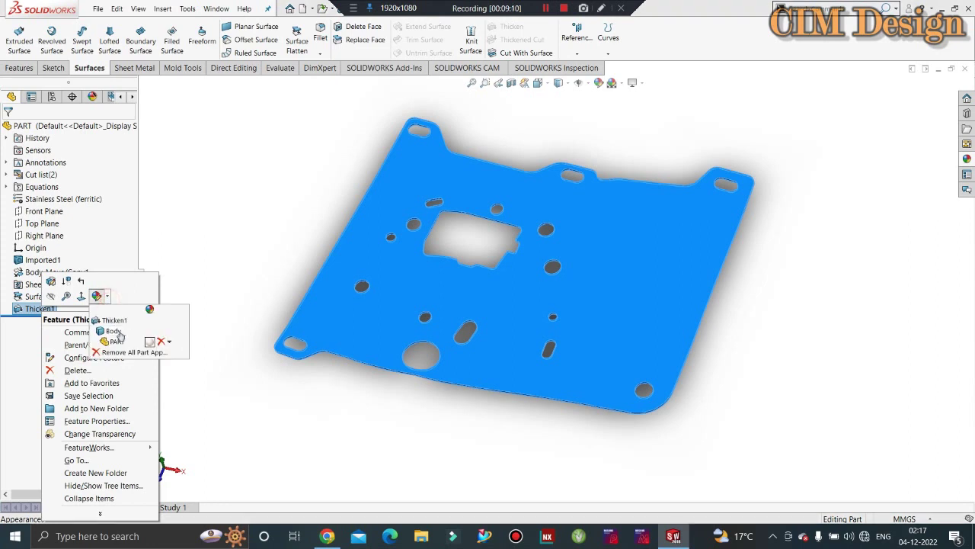
{"action": "left_click", "coordinate": [124, 342]}
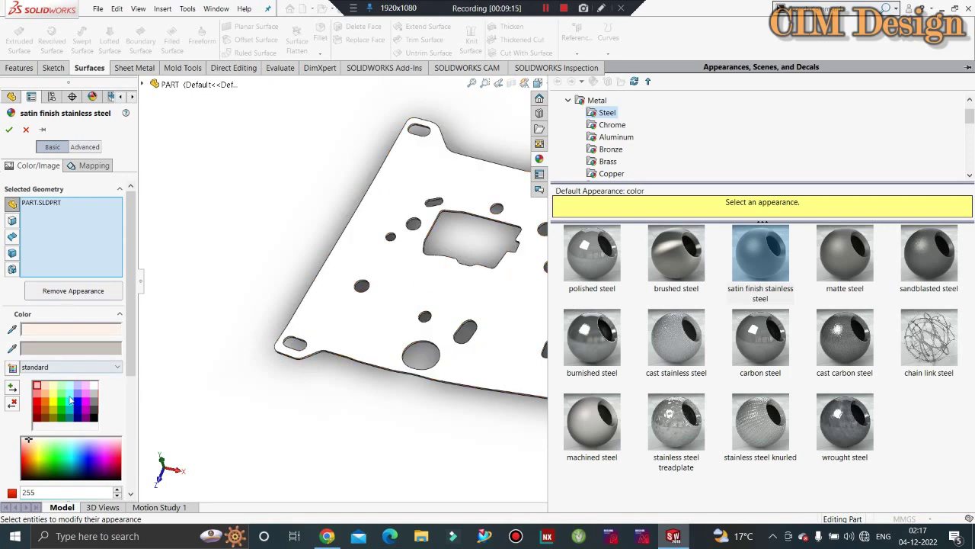
{"action": "left_click", "coordinate": [54, 393]}
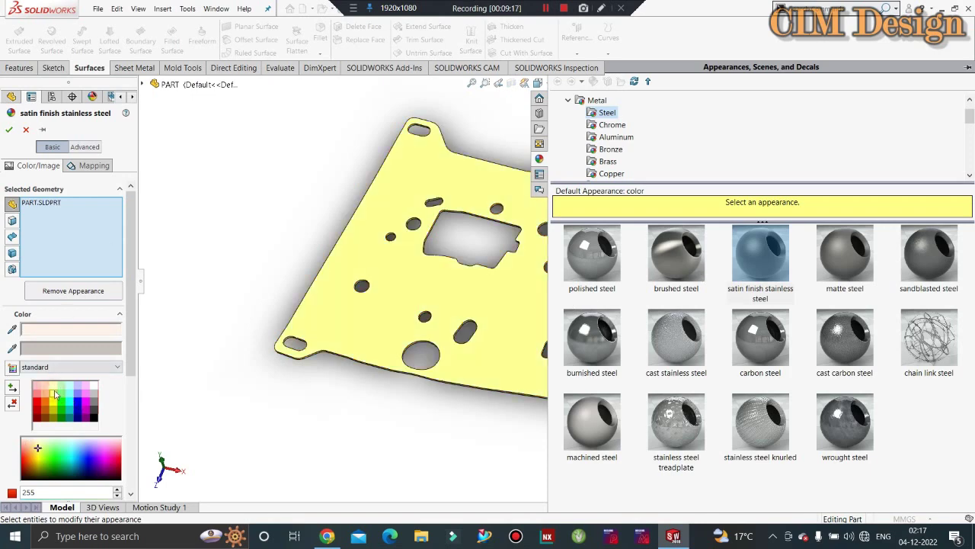
{"action": "left_click", "coordinate": [10, 130]}
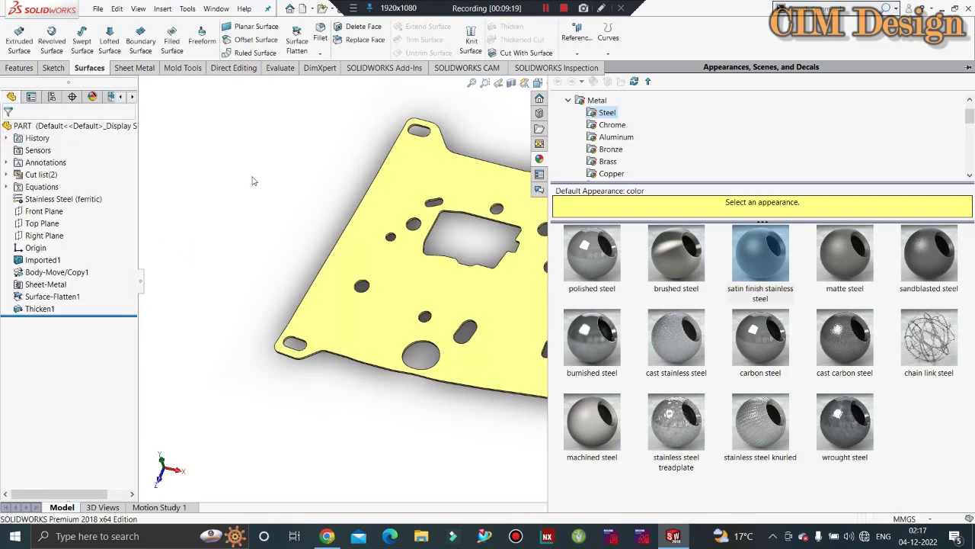
Show the Imported1 body again and compare it with the flat blank.
{"action": "right_click", "coordinate": [48, 260]}
{"action": "left_click", "coordinate": [64, 246]}
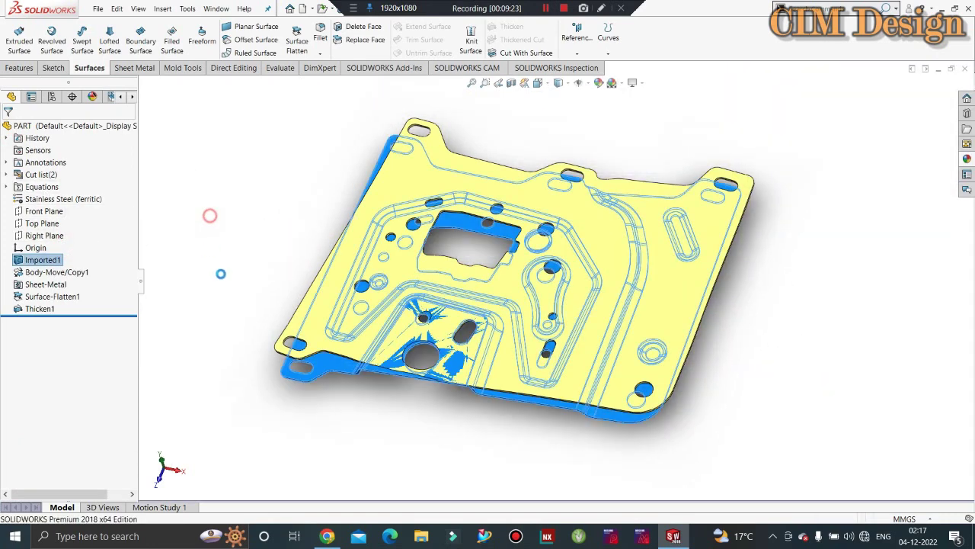
{"action": "mouse_move", "coordinate": [336, 321]}
{"action": "middle_mouse_down"}
{"action": "mouse_move", "coordinate": [309, 306]}
{"action": "mouse_move", "coordinate": [459, 285]}
{"action": "middle_mouse_up"}
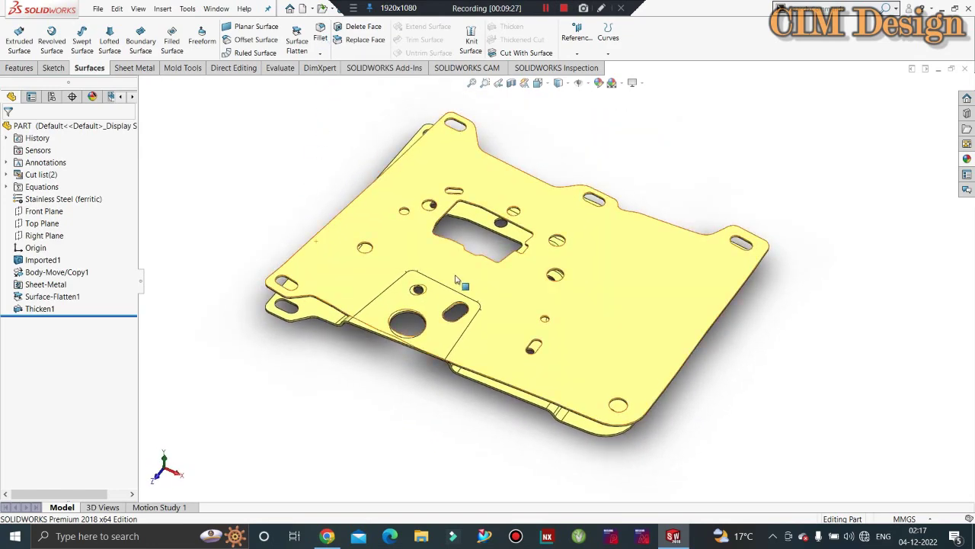
{"action": "scroll", "coordinate": [503, 255], "scroll_direction": "up", "scroll_amount": 3}
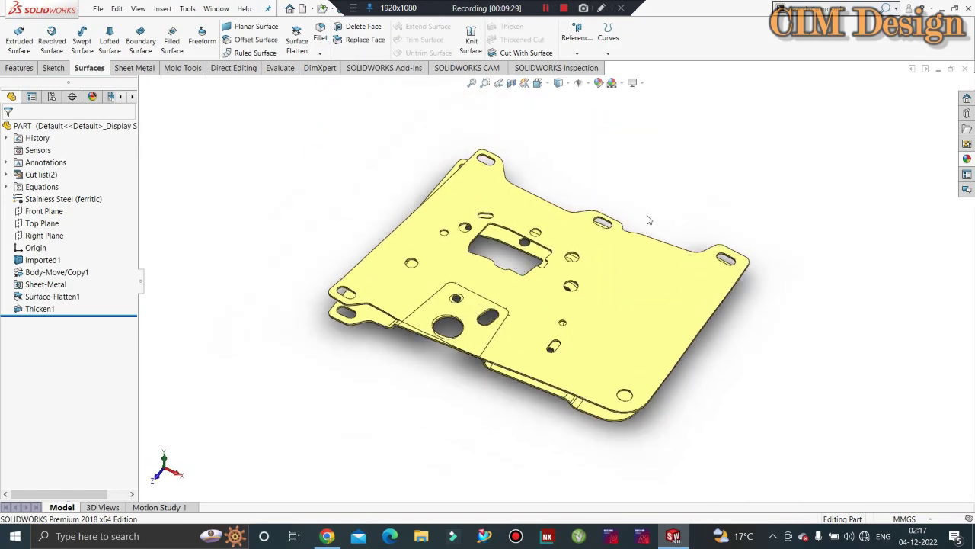
Change the part's appearance colour from yellow to deep blue.
{"action": "left_click", "coordinate": [50, 309]}
{"action": "right_click", "coordinate": [55, 308]}
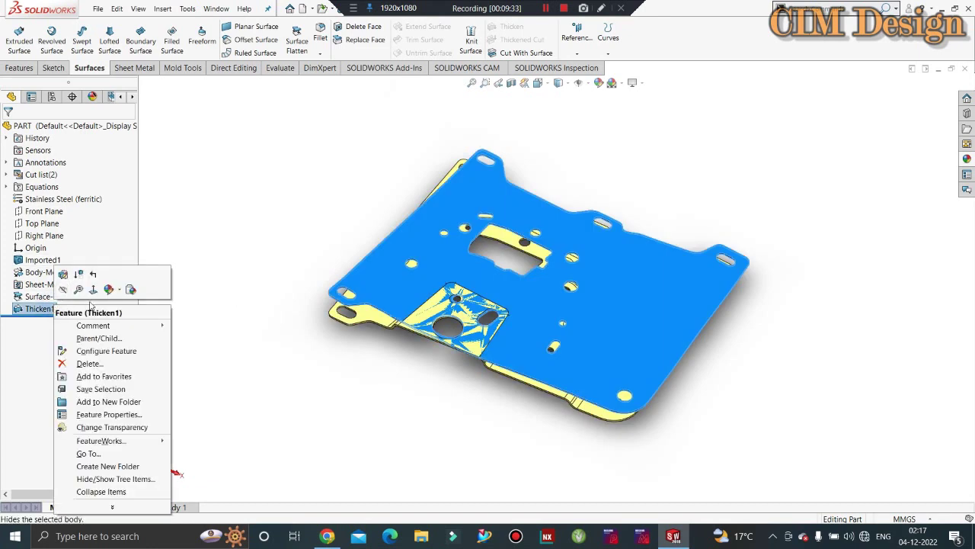
{"action": "left_click", "coordinate": [109, 290]}
{"action": "left_click", "coordinate": [145, 336]}
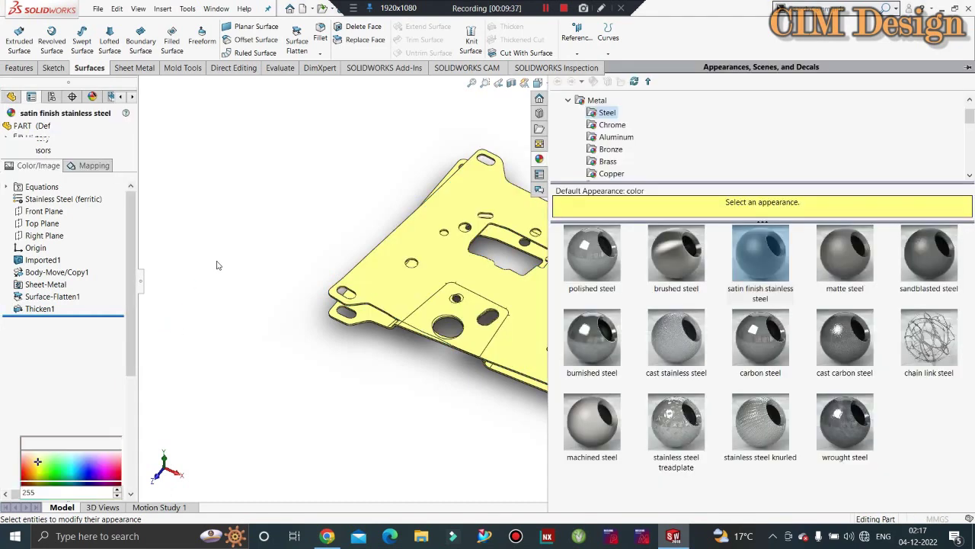
{"action": "left_click", "coordinate": [78, 401]}
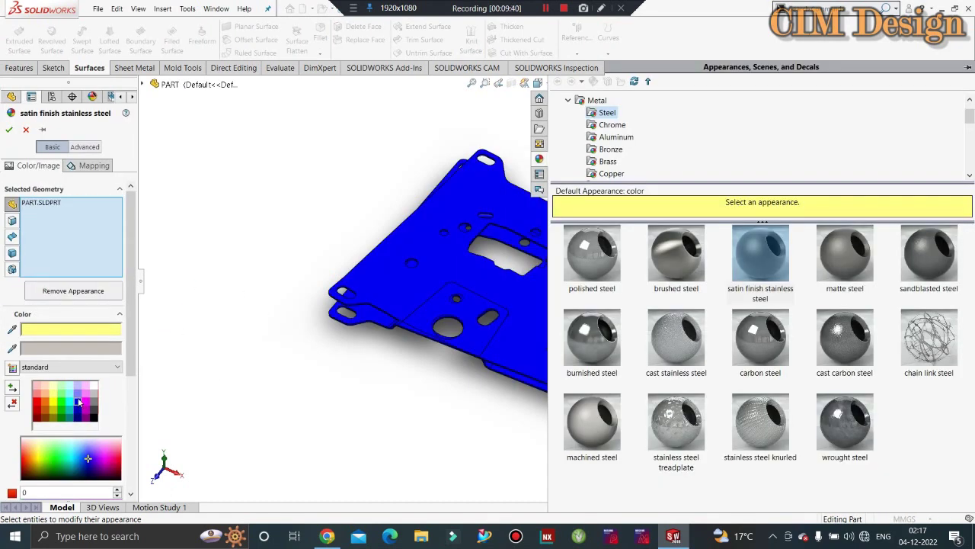